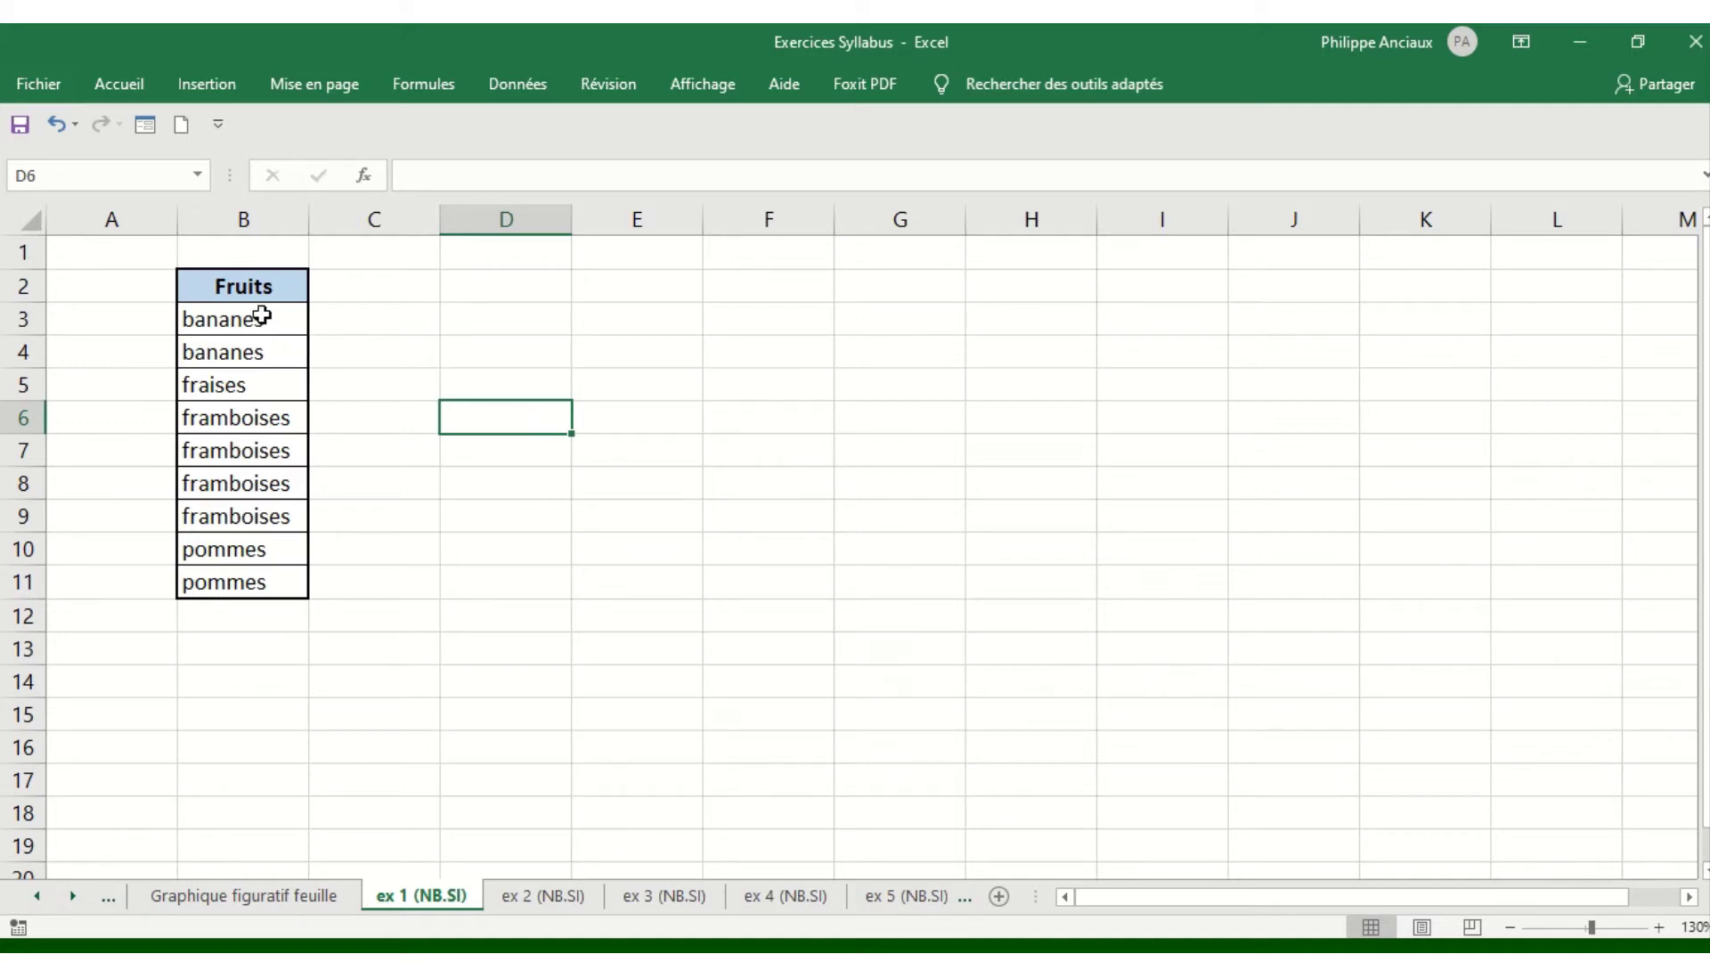
# - Count the "framboises" entries in cell D6 with the formula =NB.SI(B3:B11;"framboises")
pyautogui.moveTo(261, 316); pyautogui.dragTo(246, 581)
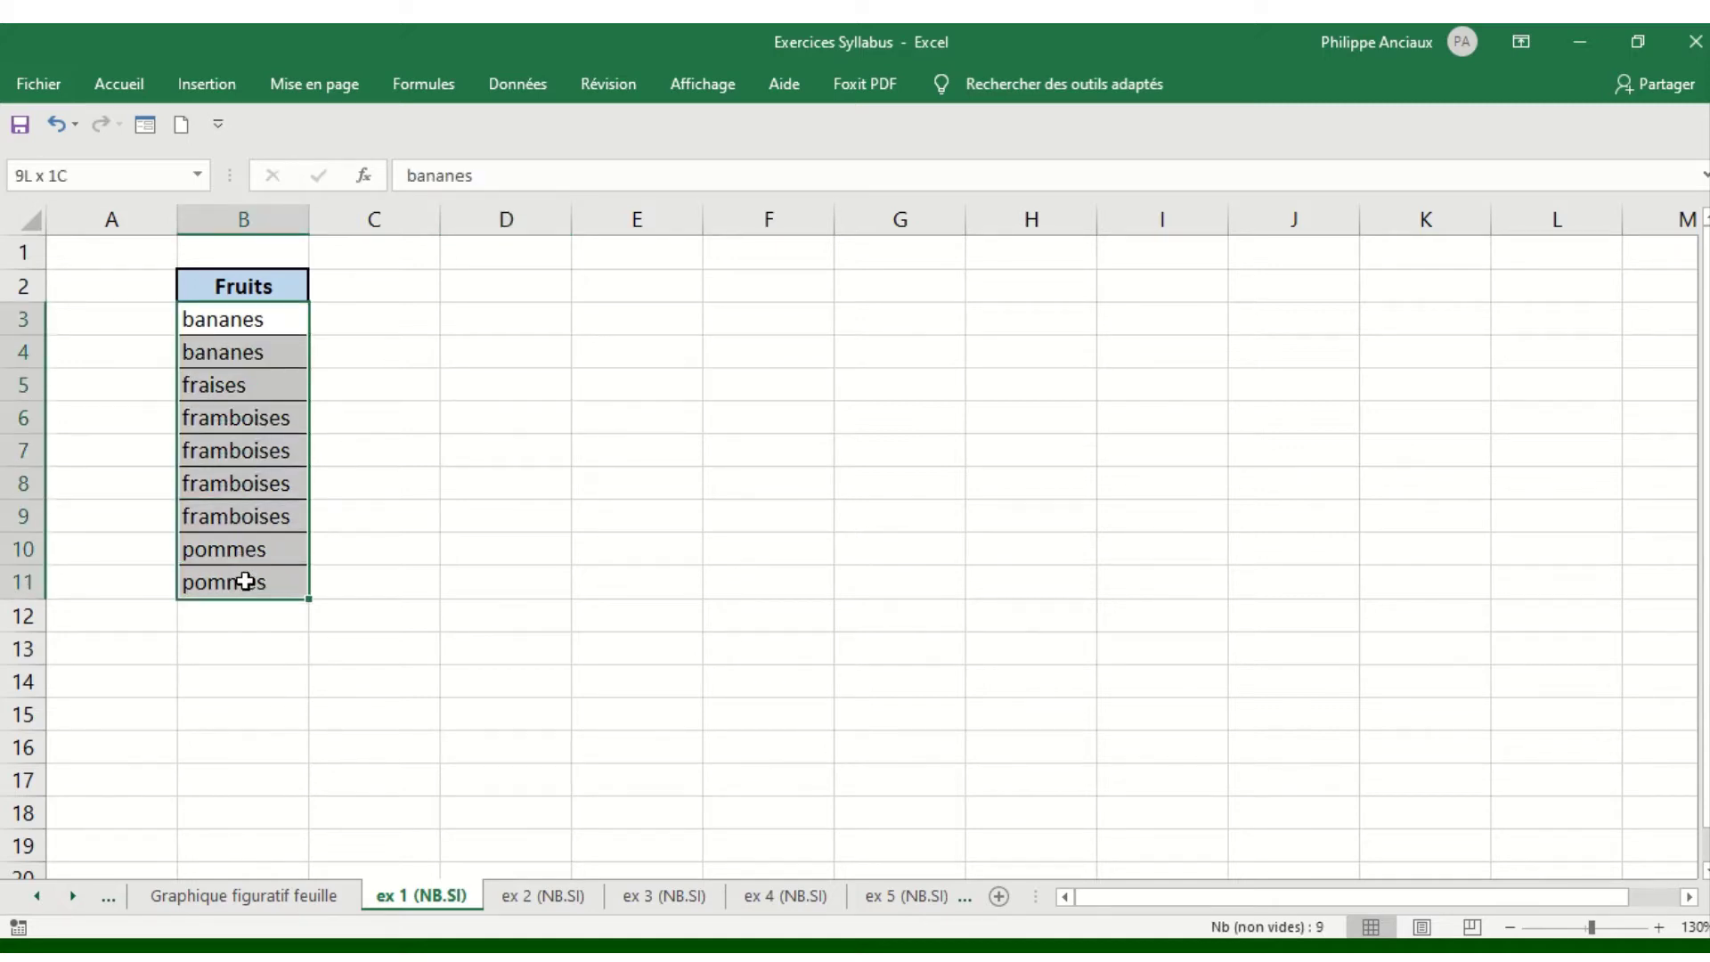
pyautogui.click(508, 417)
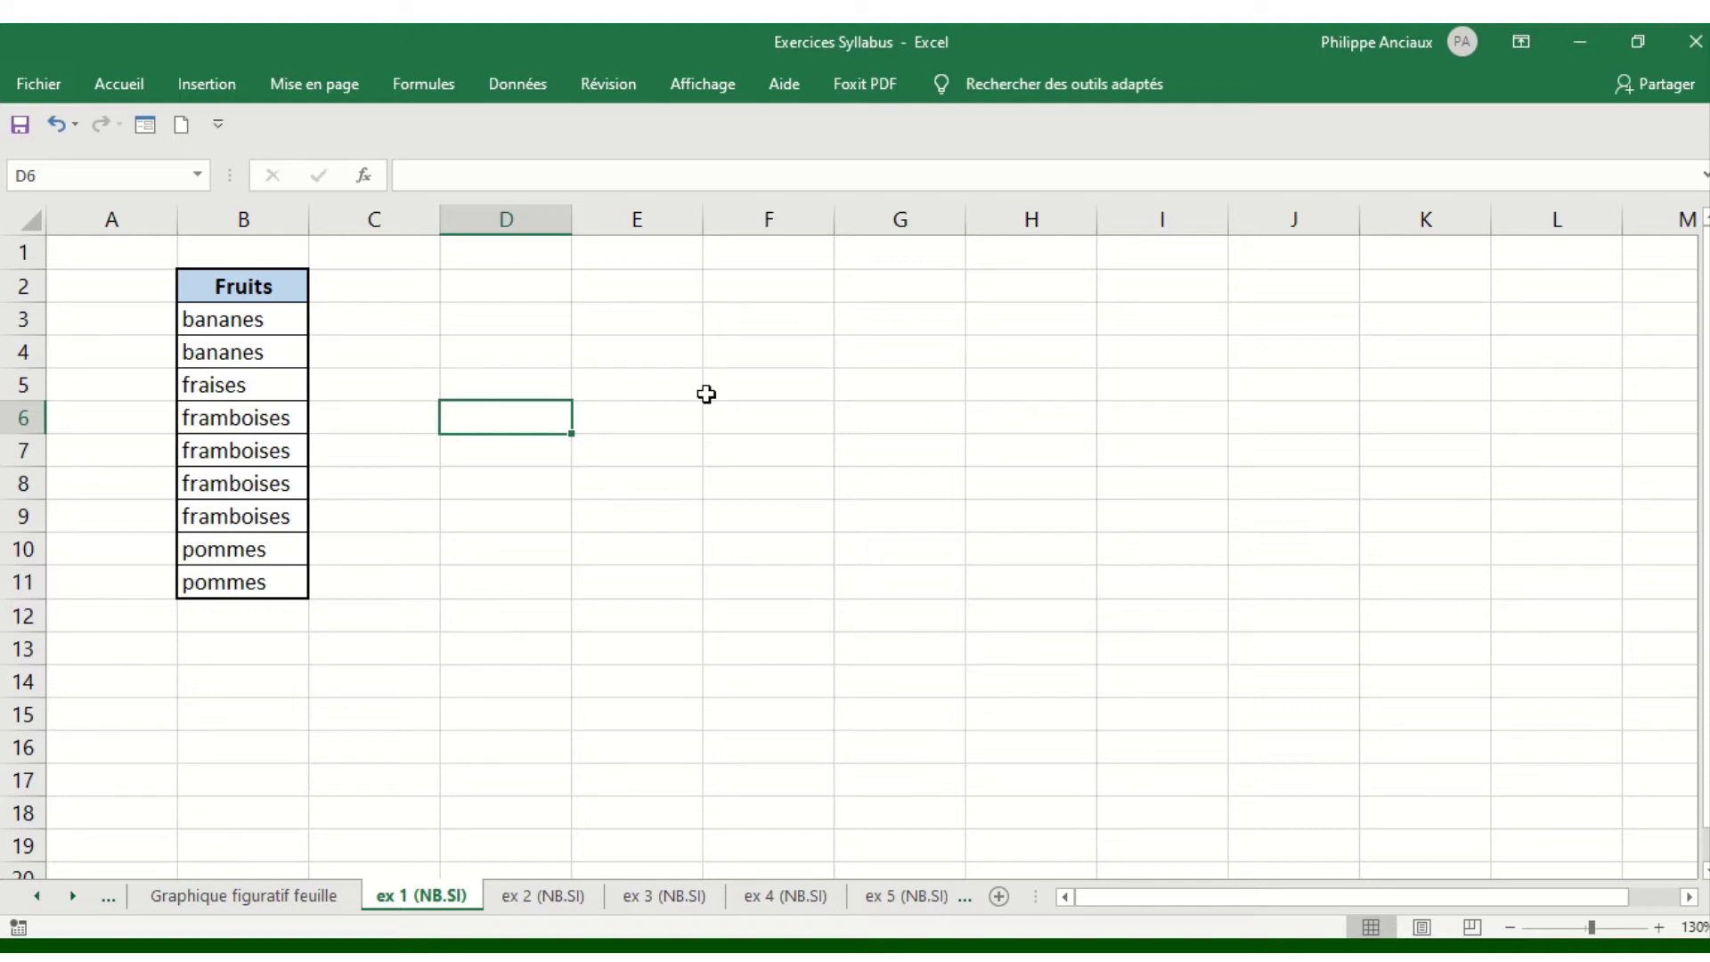
pyautogui.write('=nb')
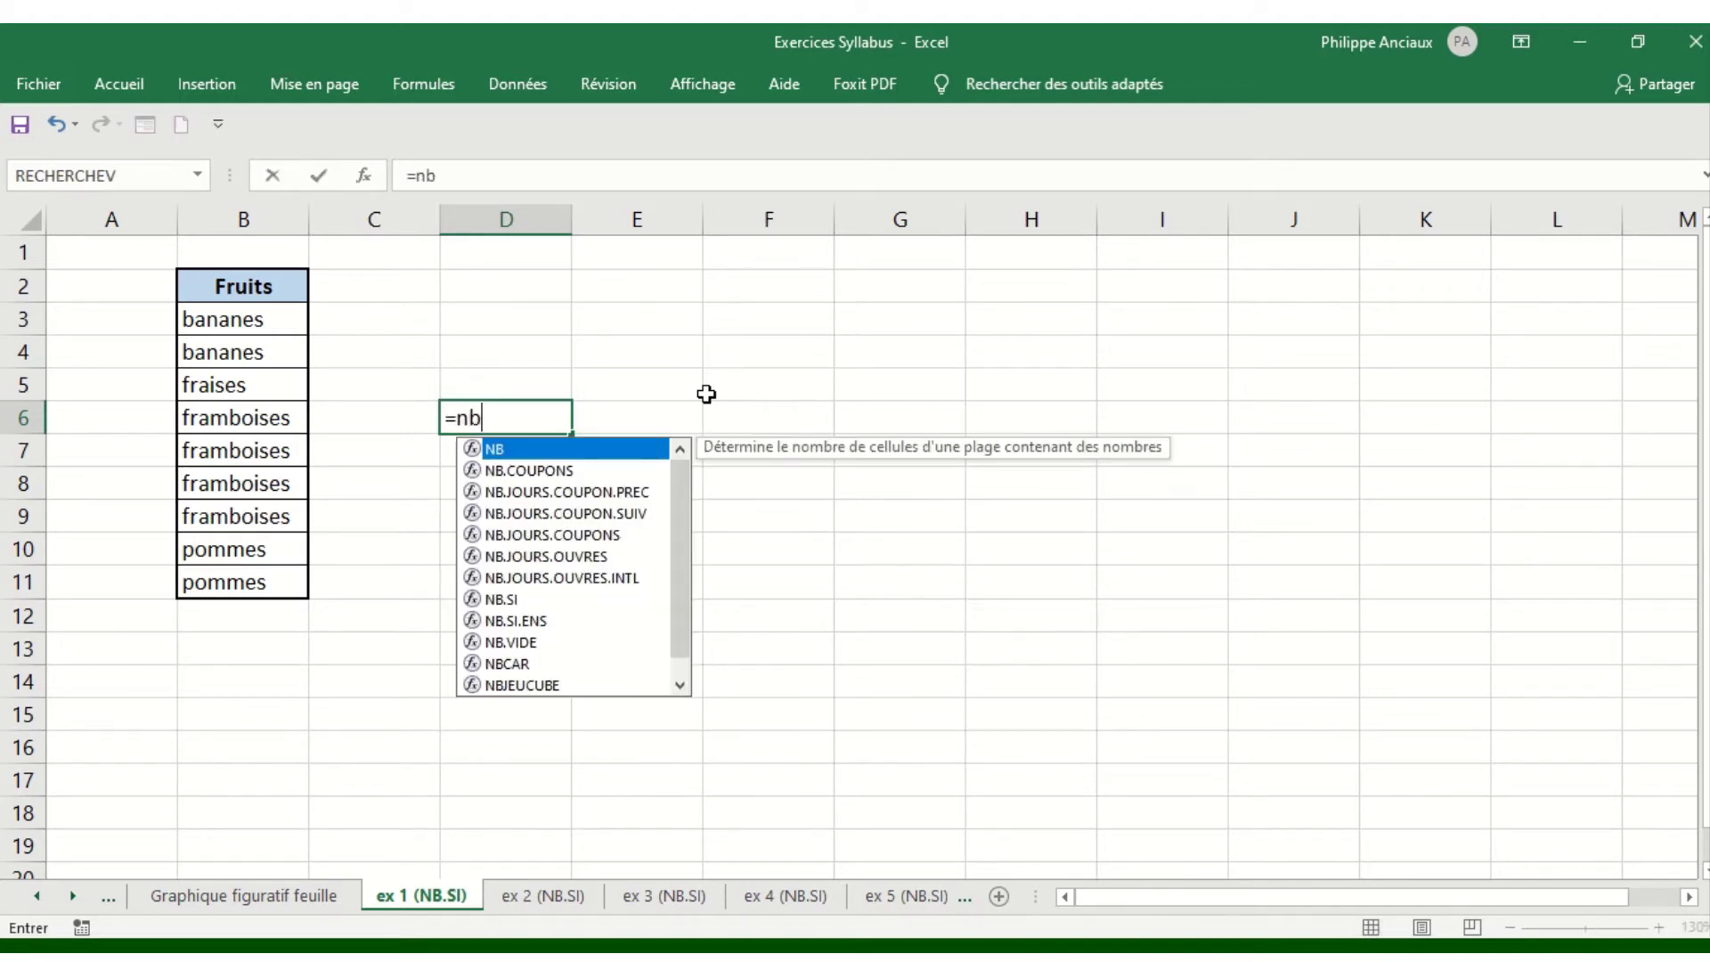
pyautogui.write('.si(')
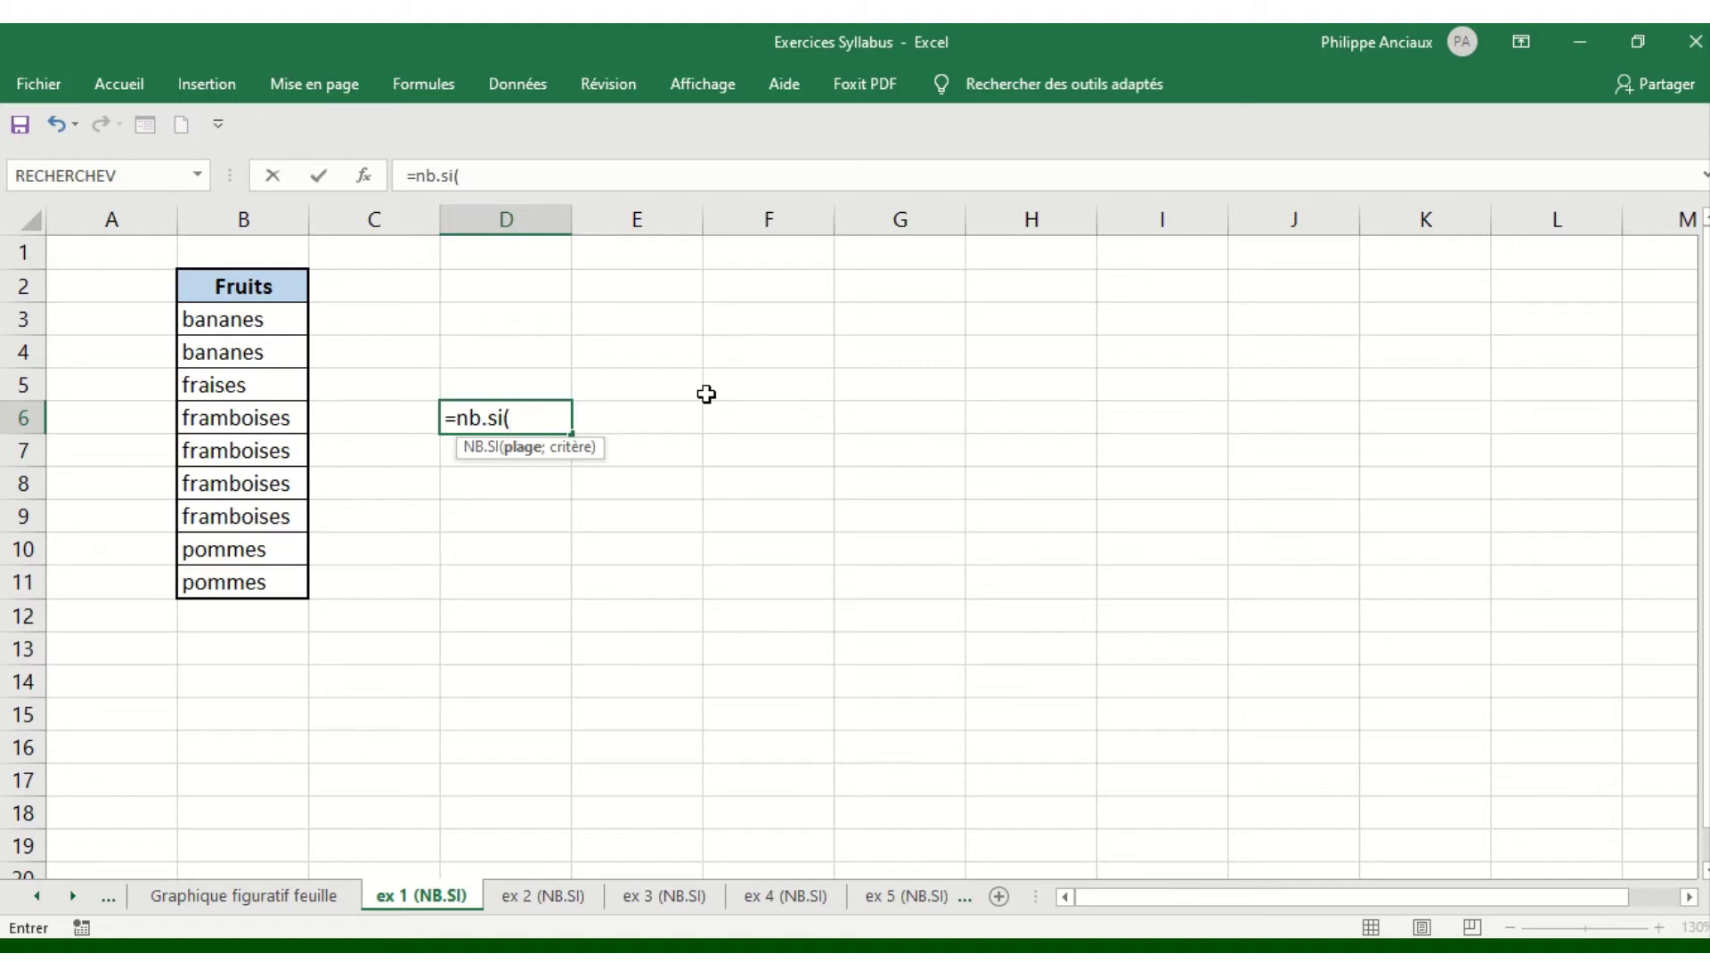
pyautogui.moveTo(242, 319); pyautogui.dragTo(239, 579)
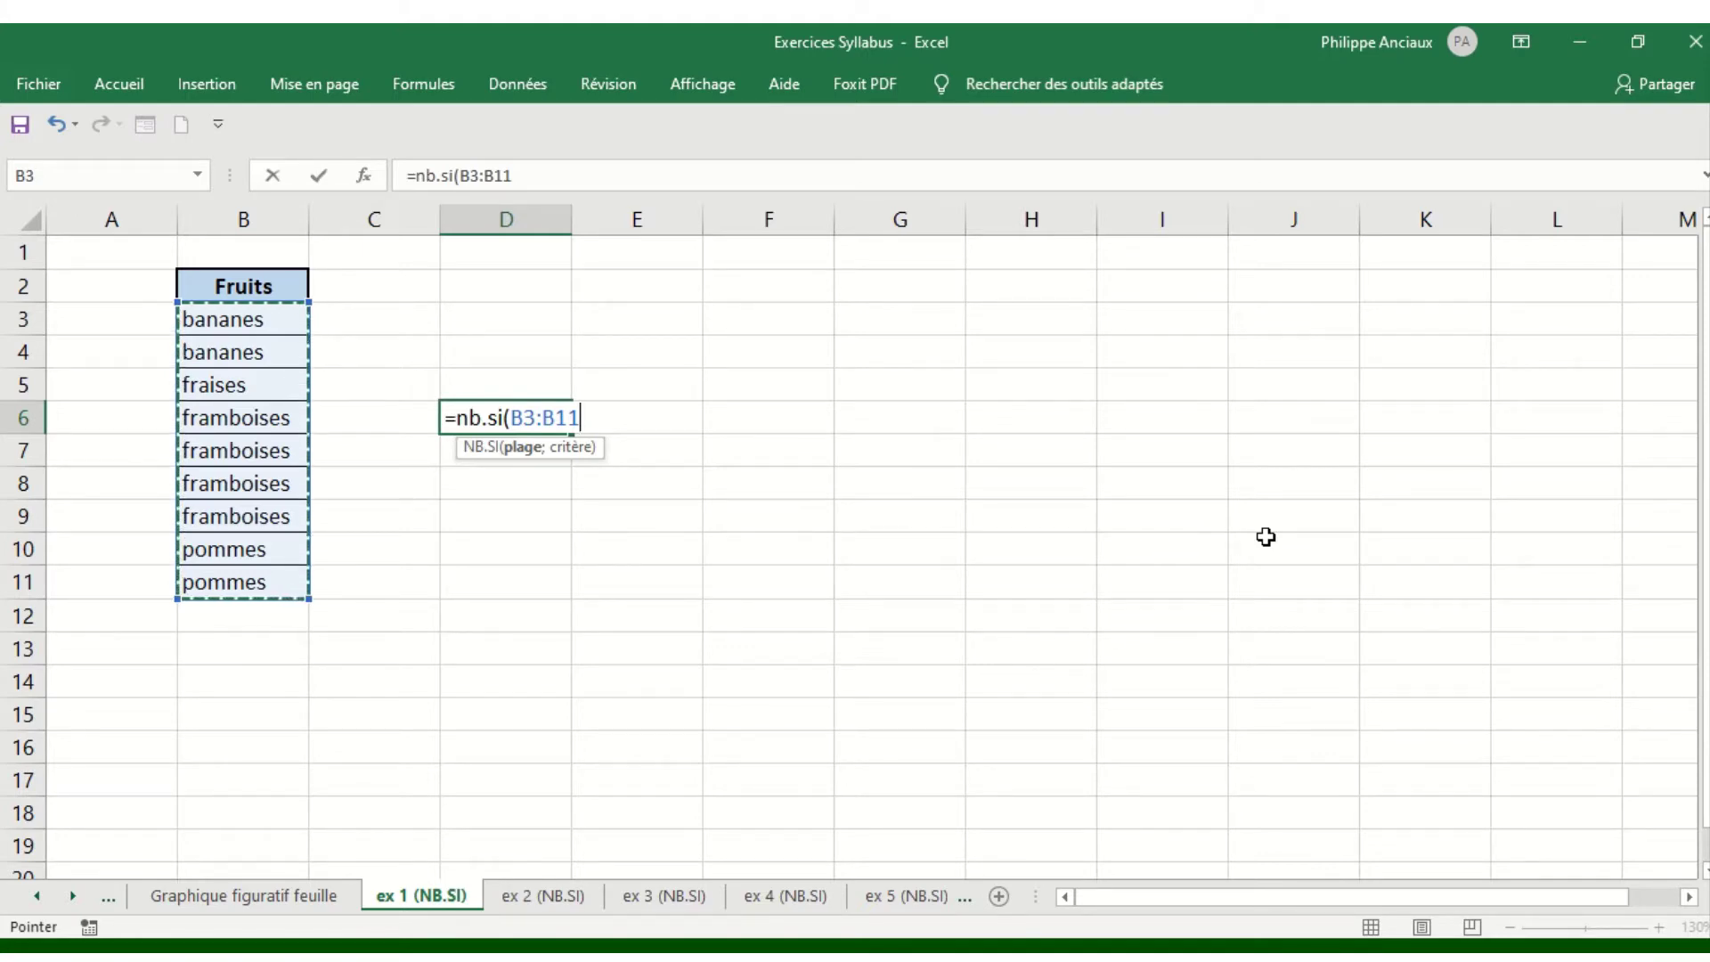
pyautogui.write(';')
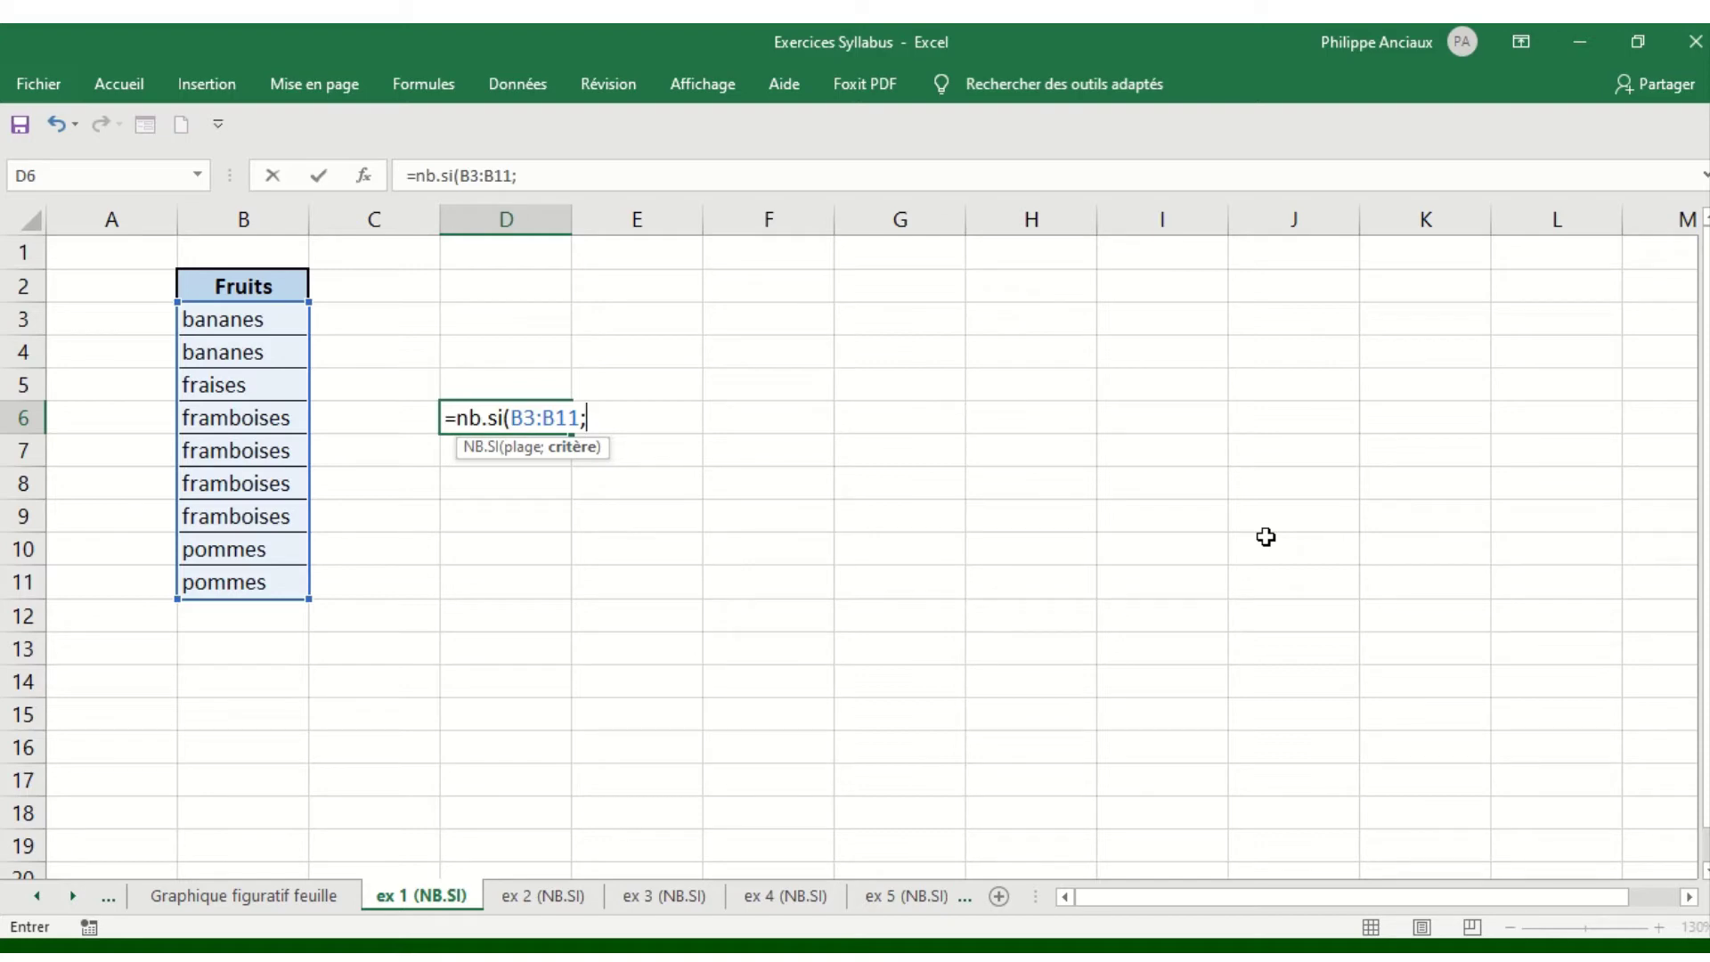
pyautogui.write('"frambois')
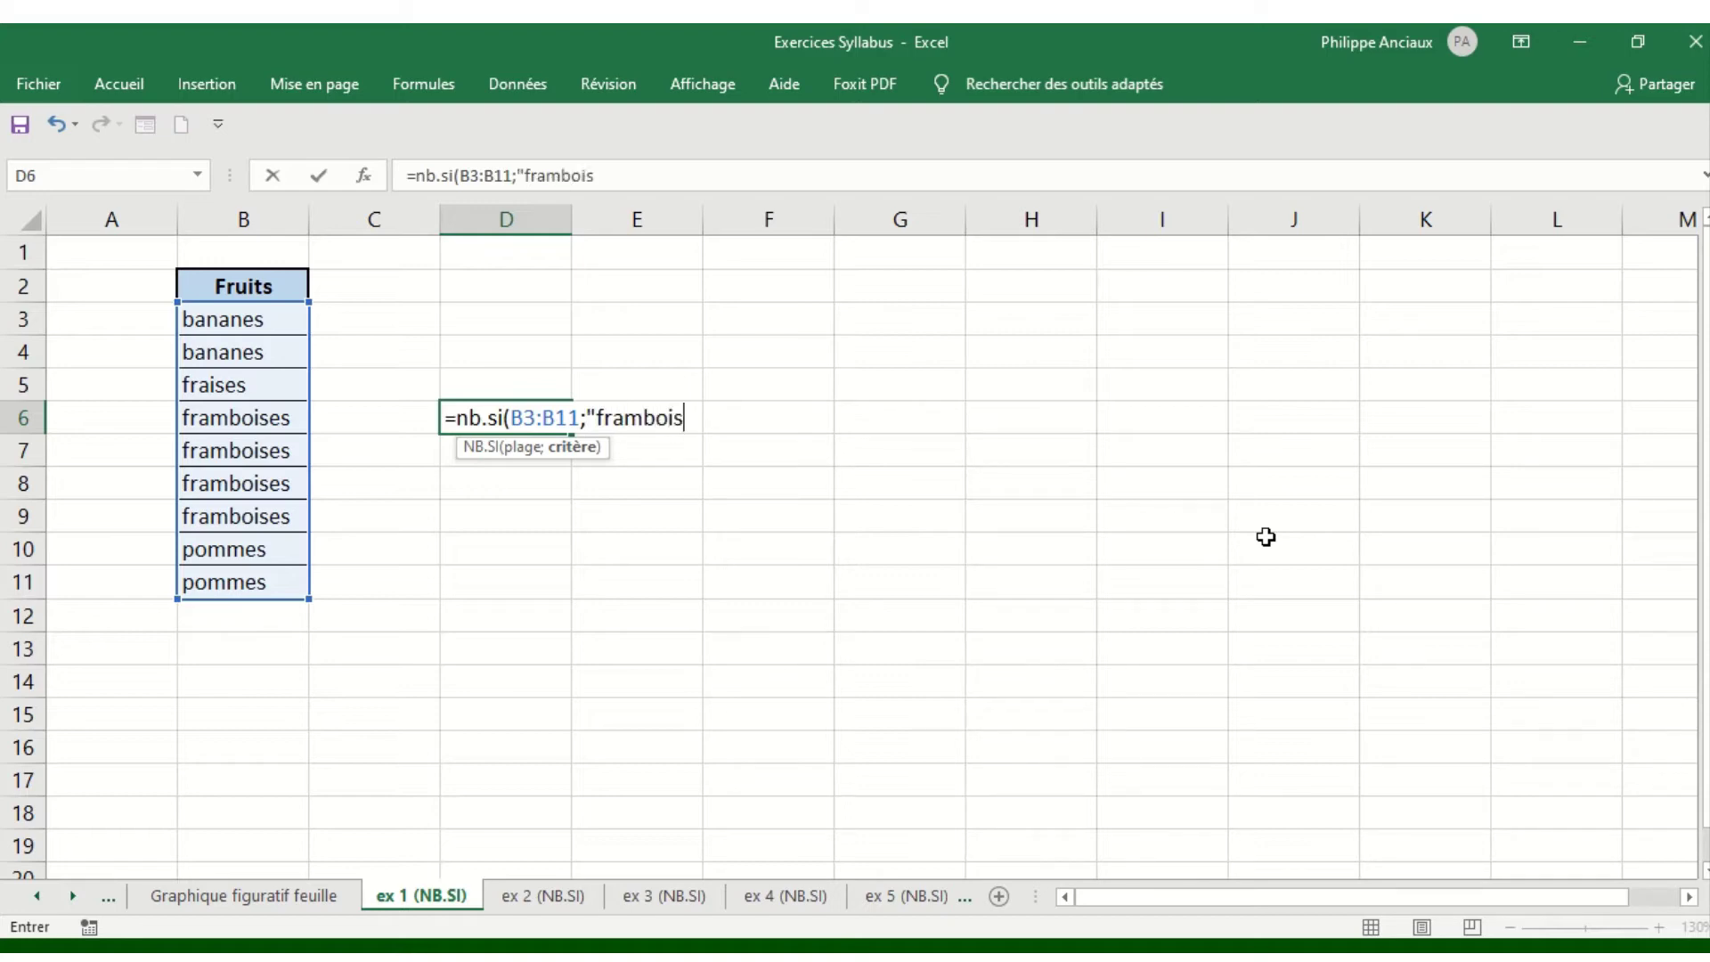
pyautogui.write('es")')
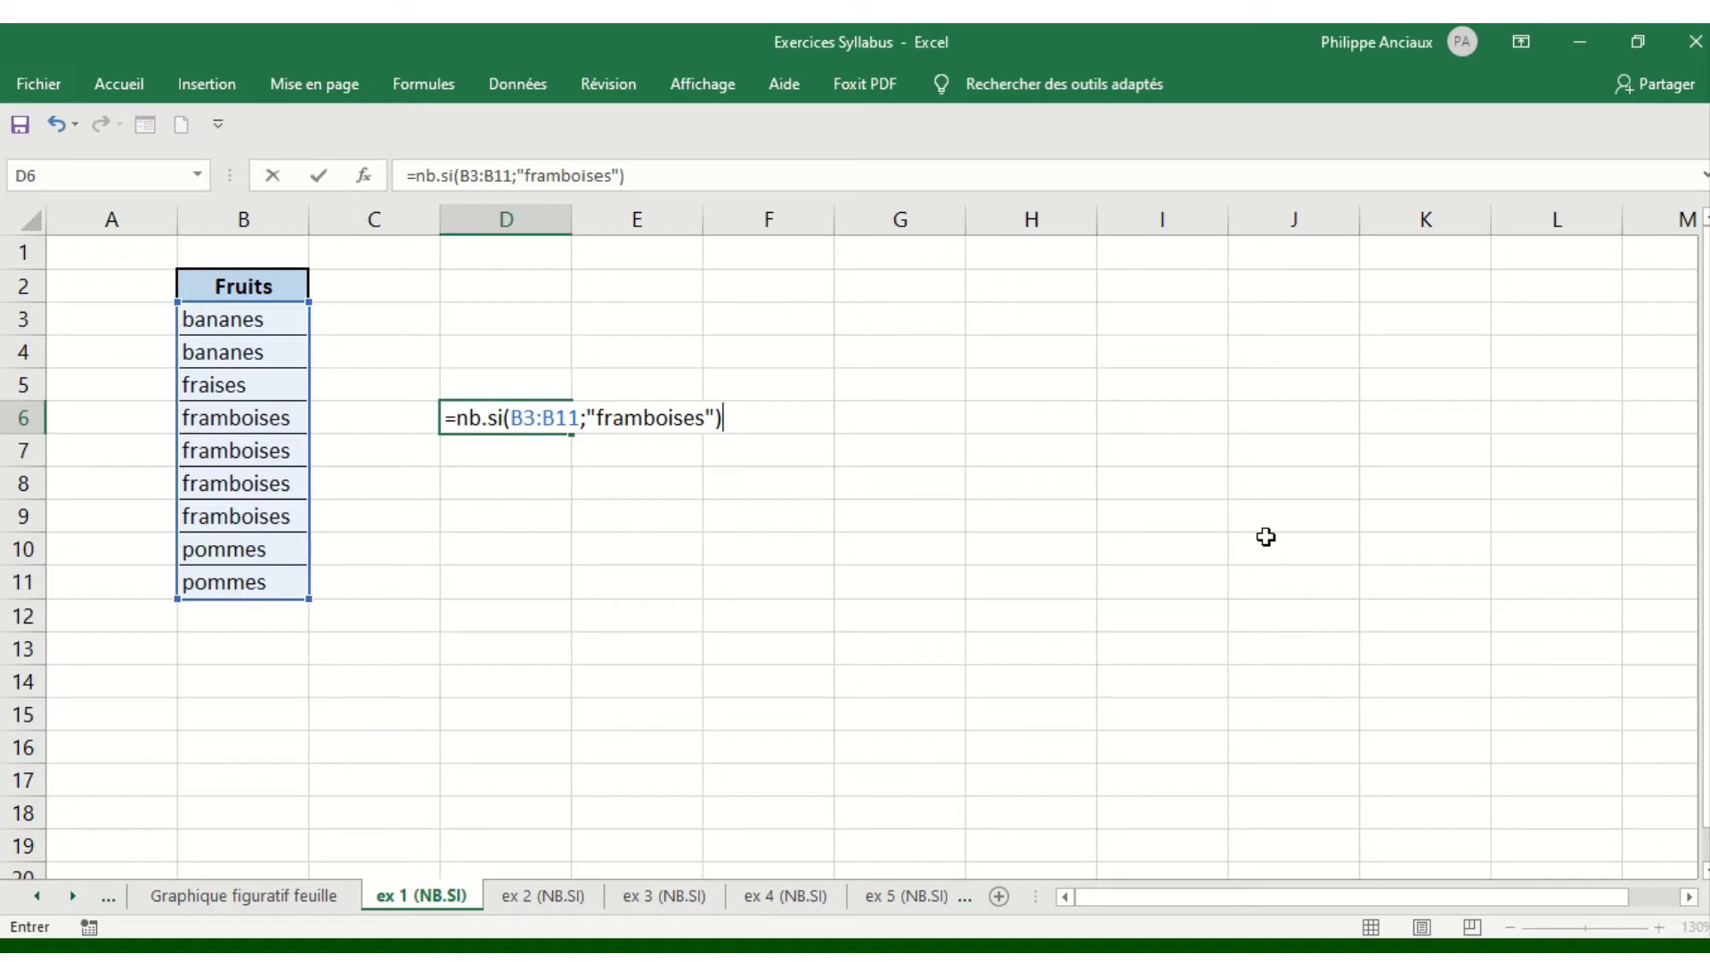
pyautogui.press('Return')
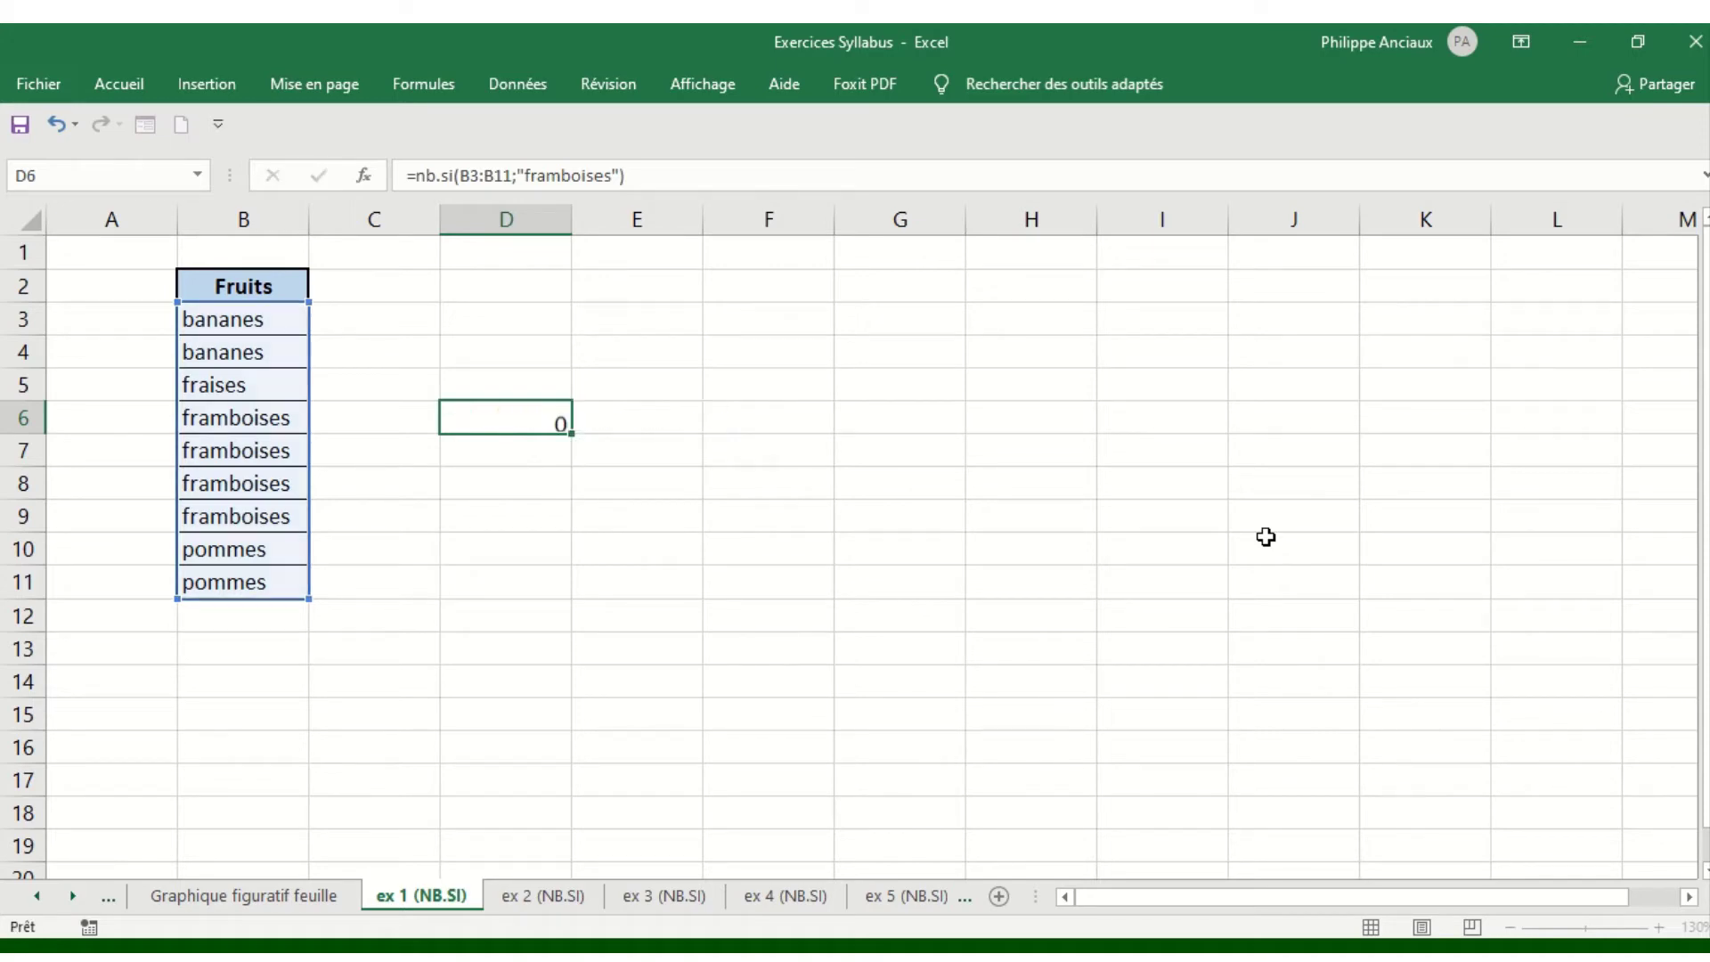
pyautogui.click(539, 421)
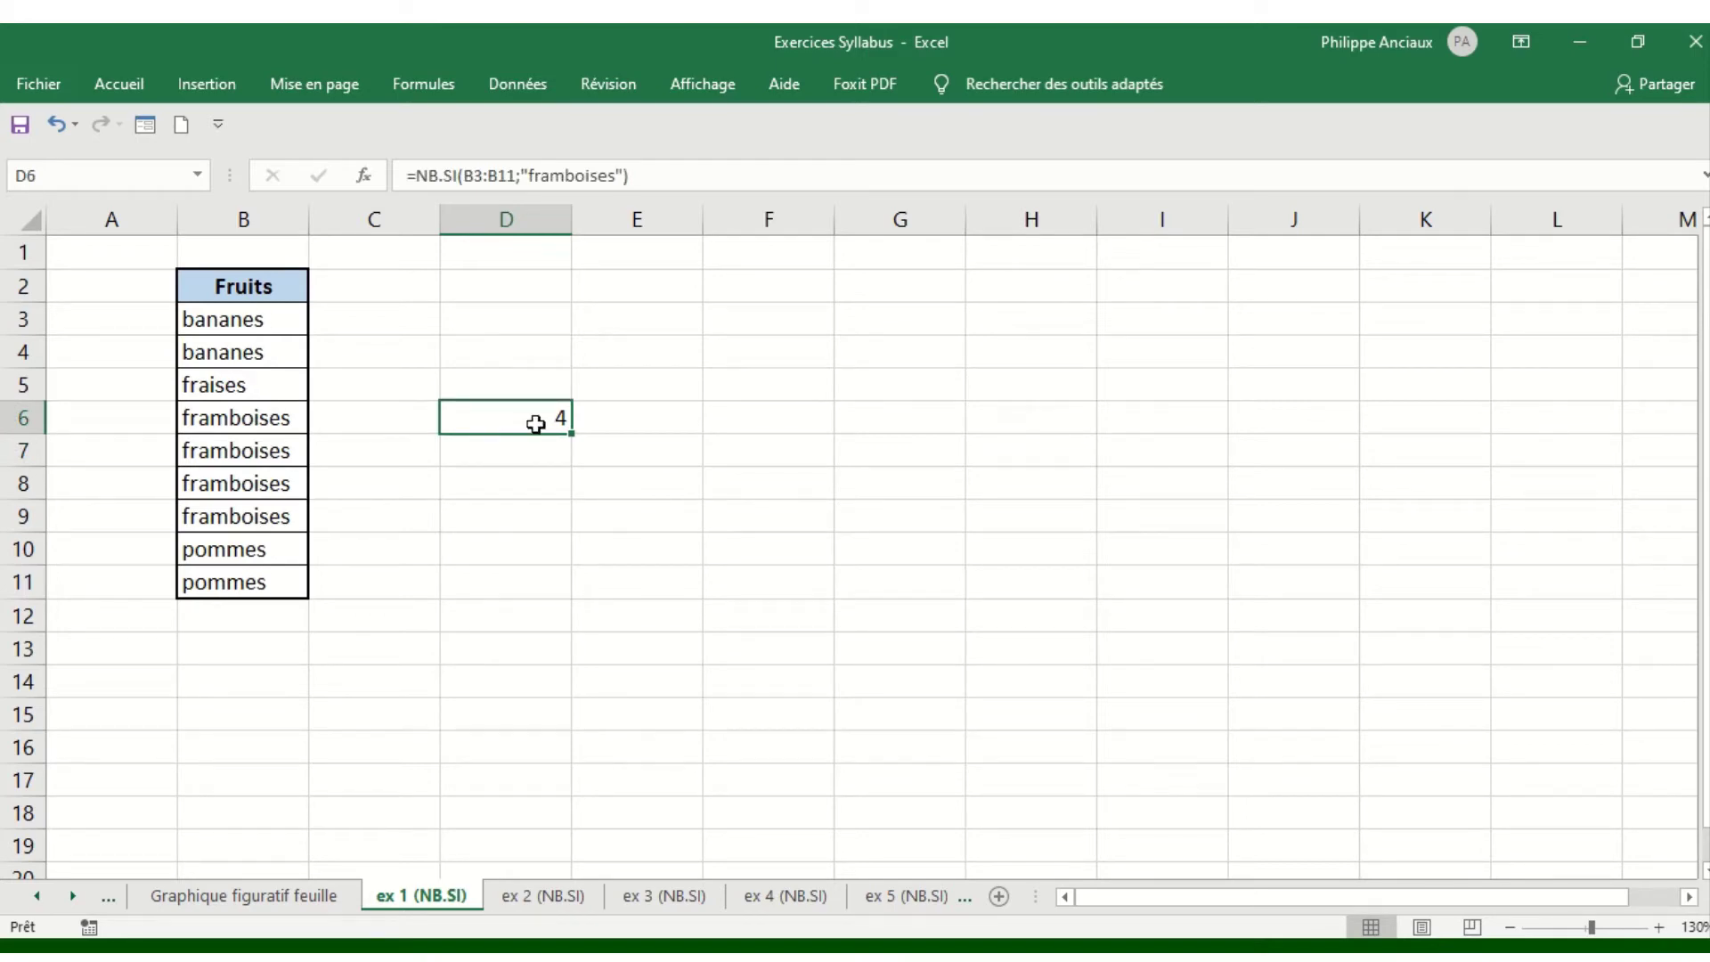
# - Replace the fruit in cell B7 with "hhh" to test the count formula
pyautogui.click(241, 445)
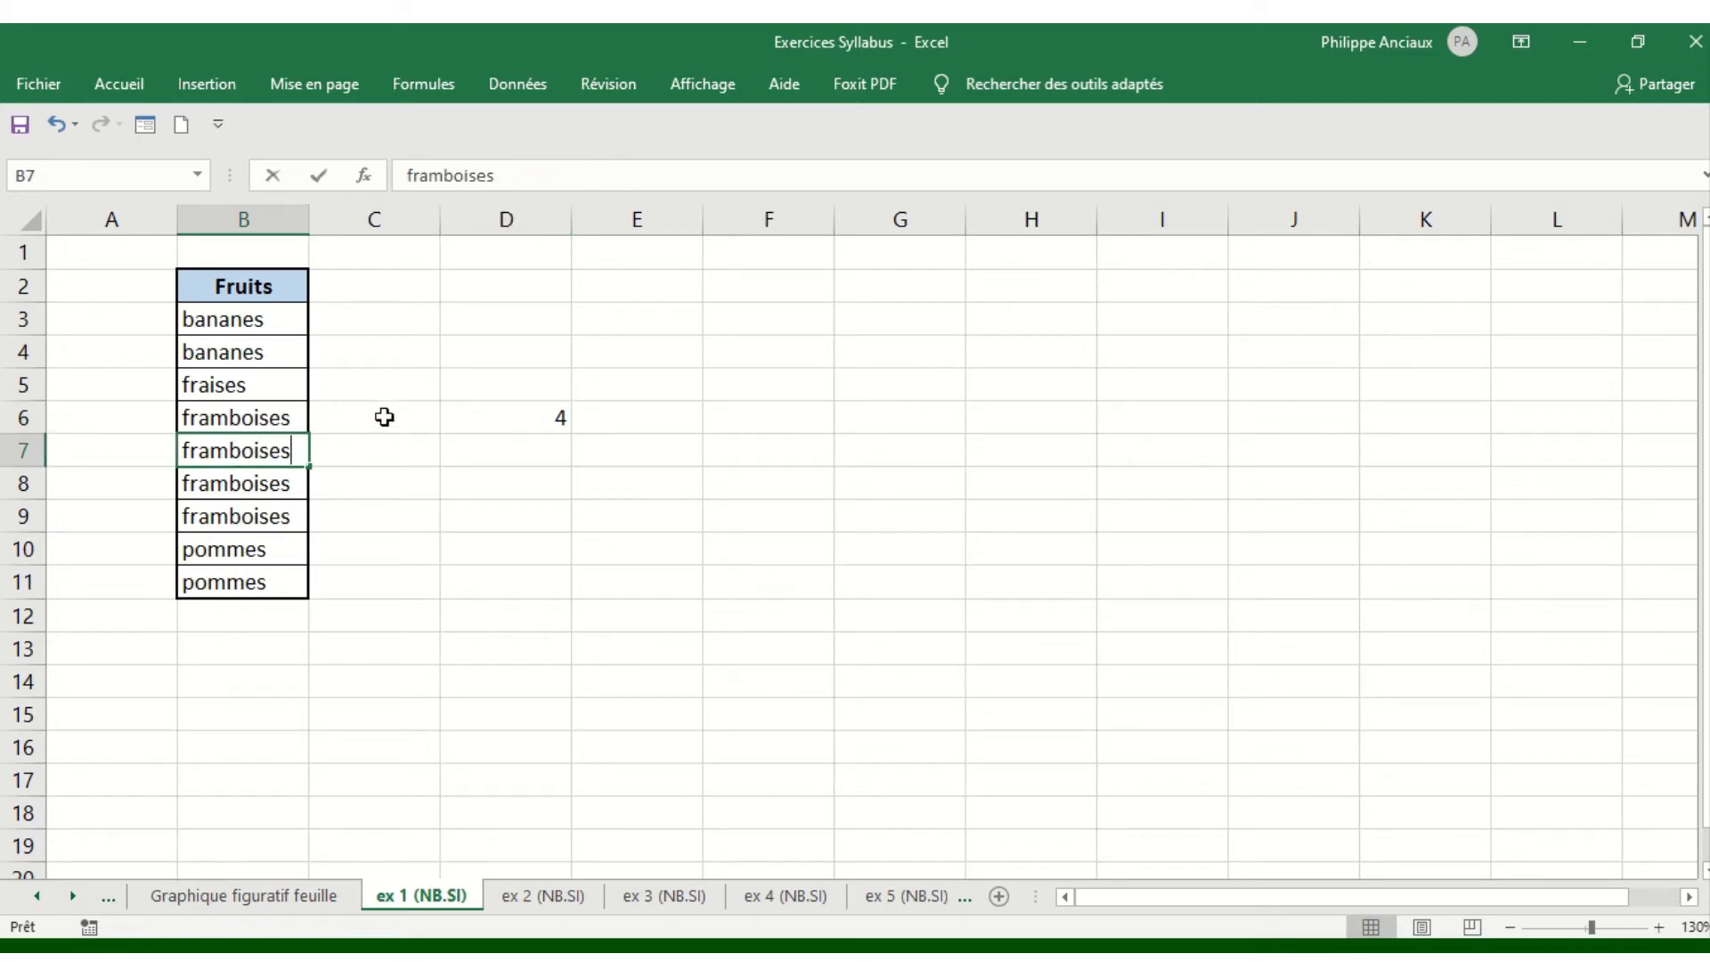
pyautogui.write('hhh')
pyautogui.press('Return')
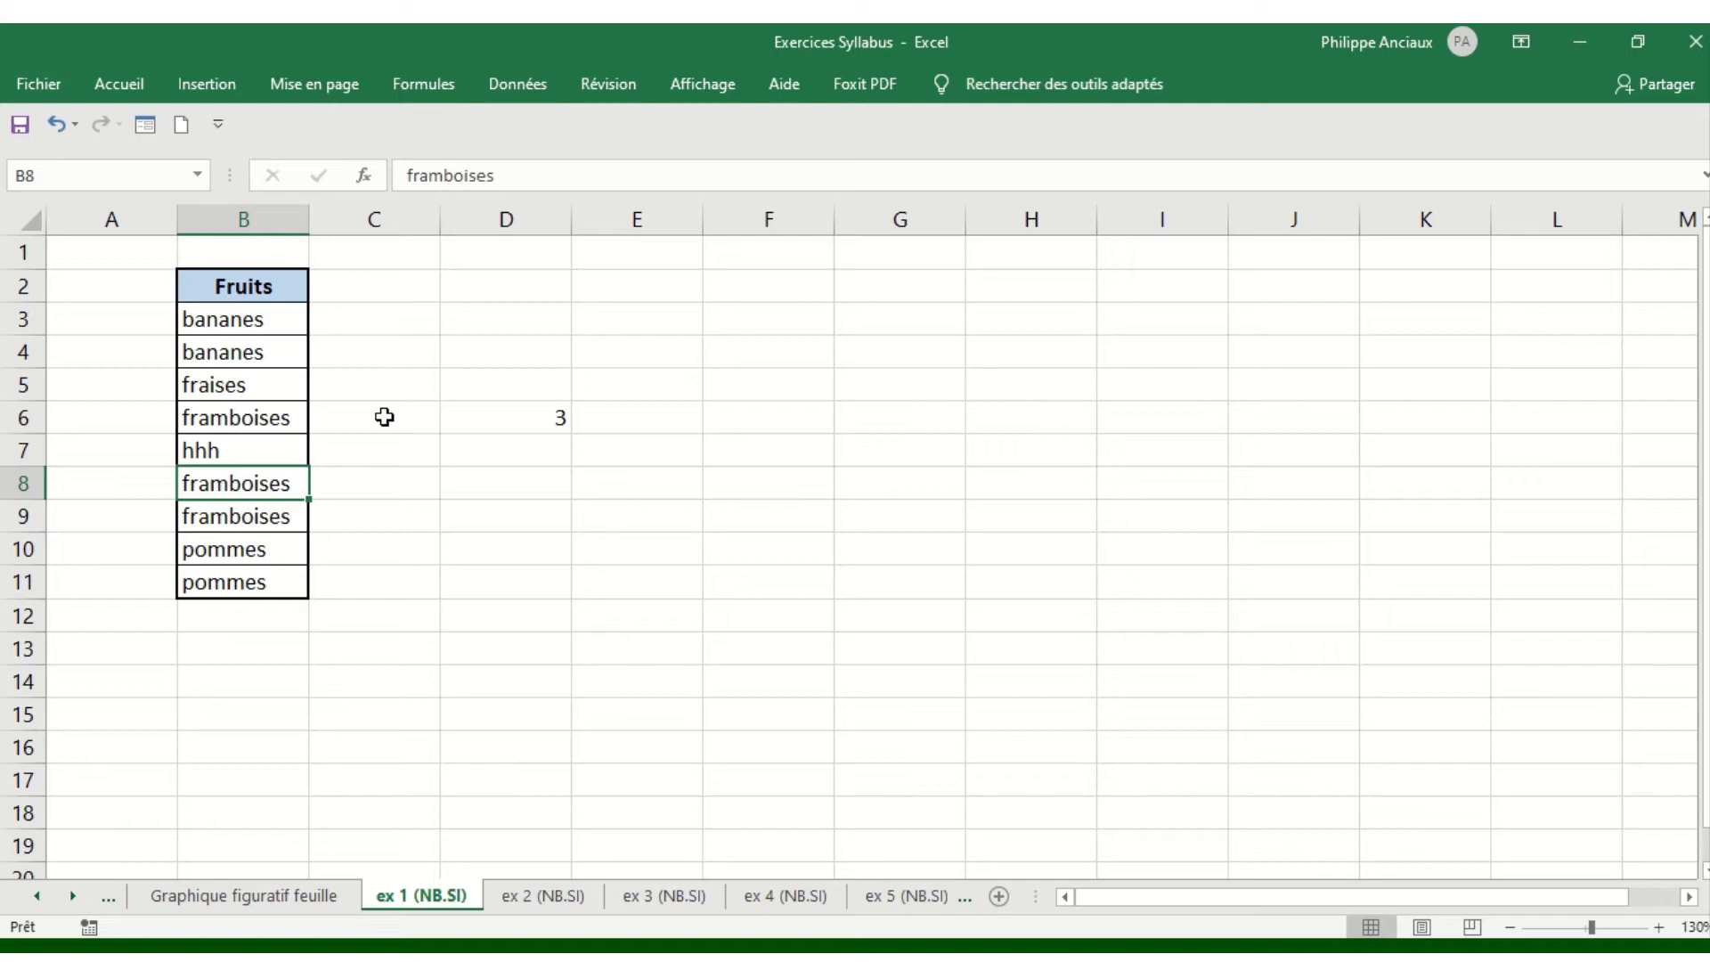
# - On sheet ex 2 (NB.SI), count the Liège clients in cell F8 with the formula =NB.SI($C$8:$C$17;E8)
pyautogui.click(561, 892)
pyautogui.click(831, 399)
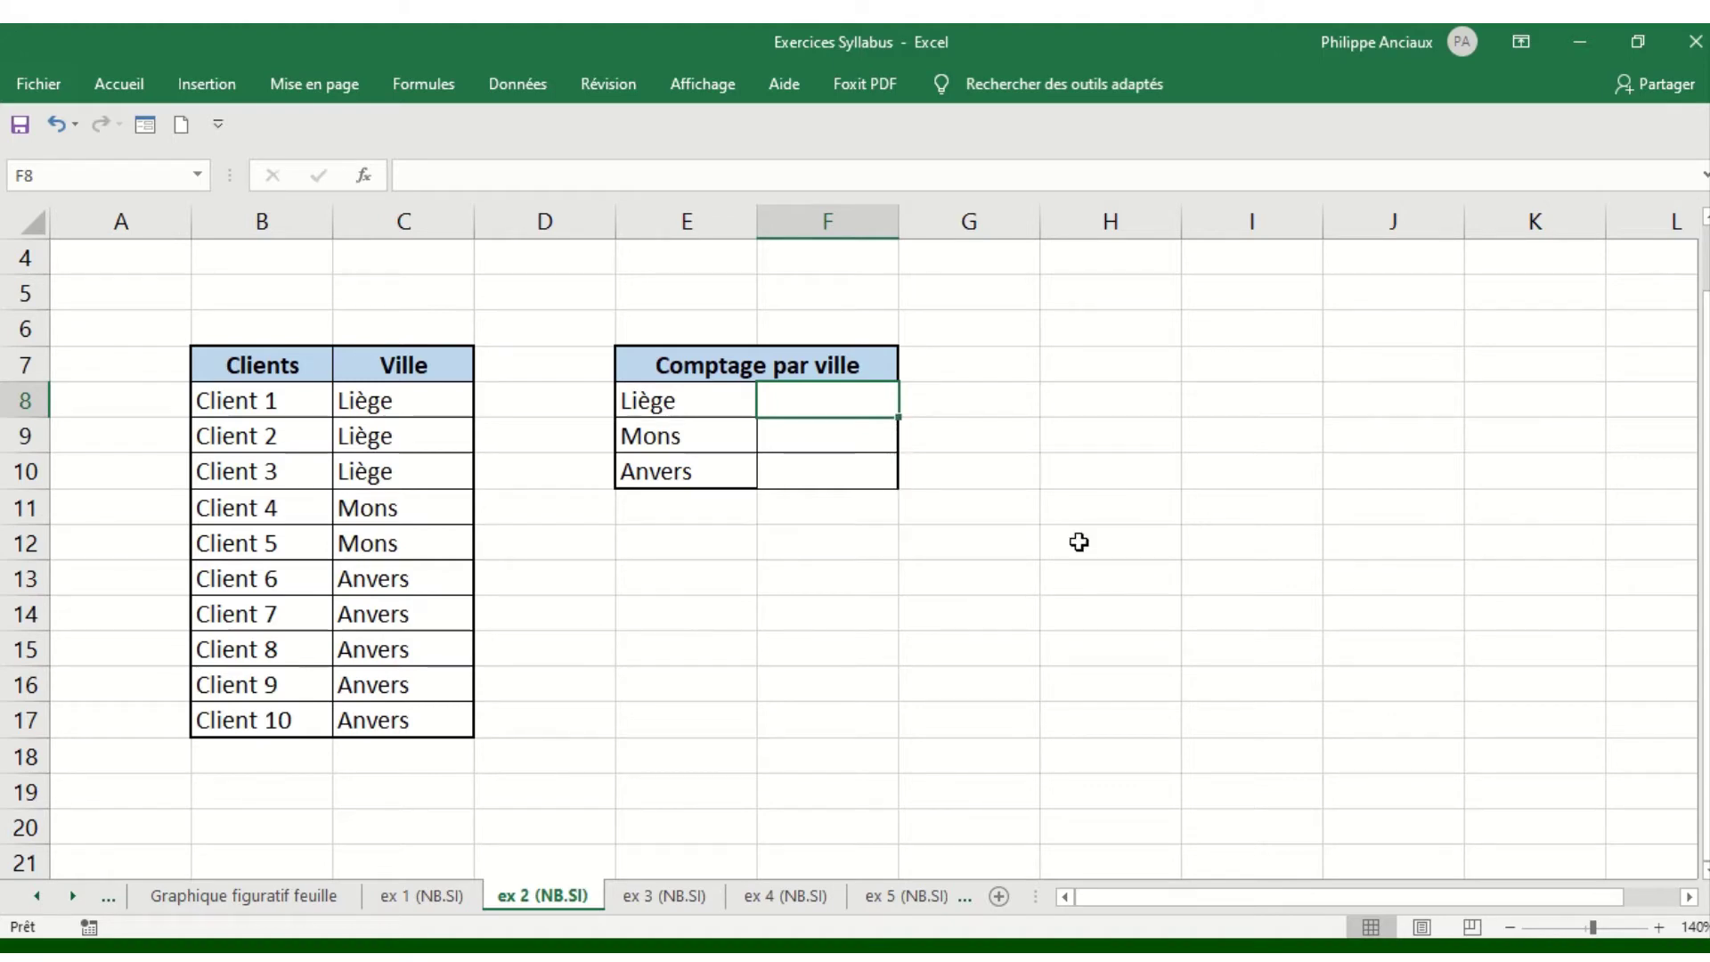
pyautogui.write('=')
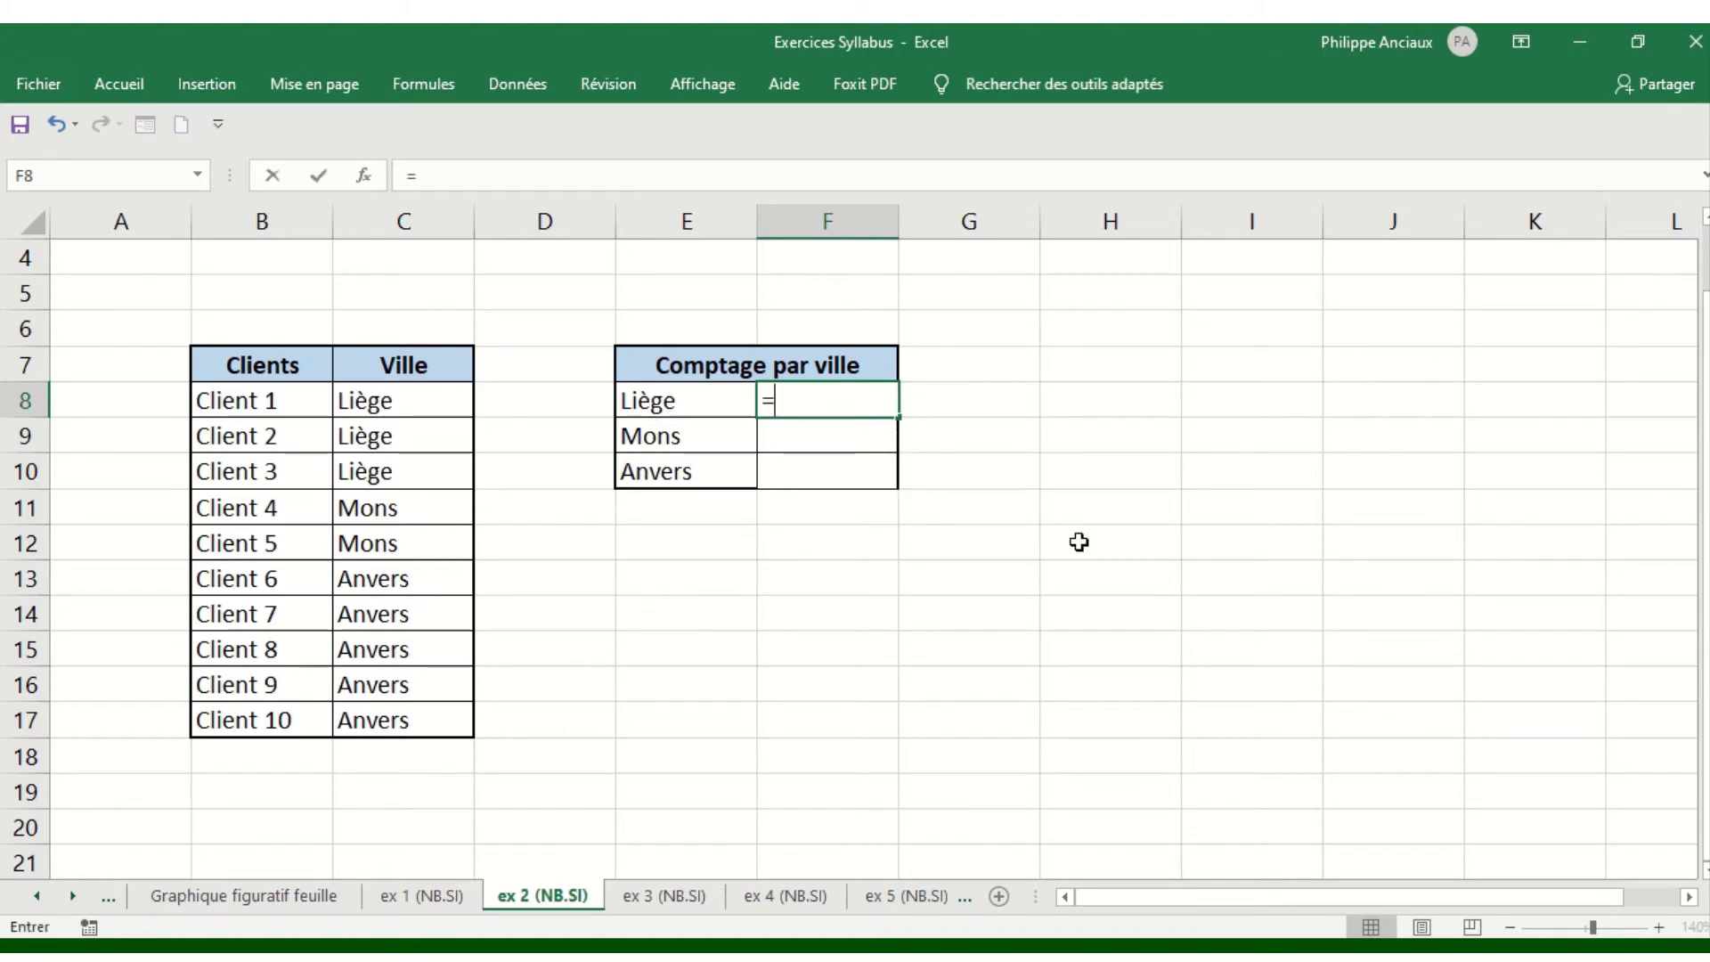
pyautogui.write('nb.si(')
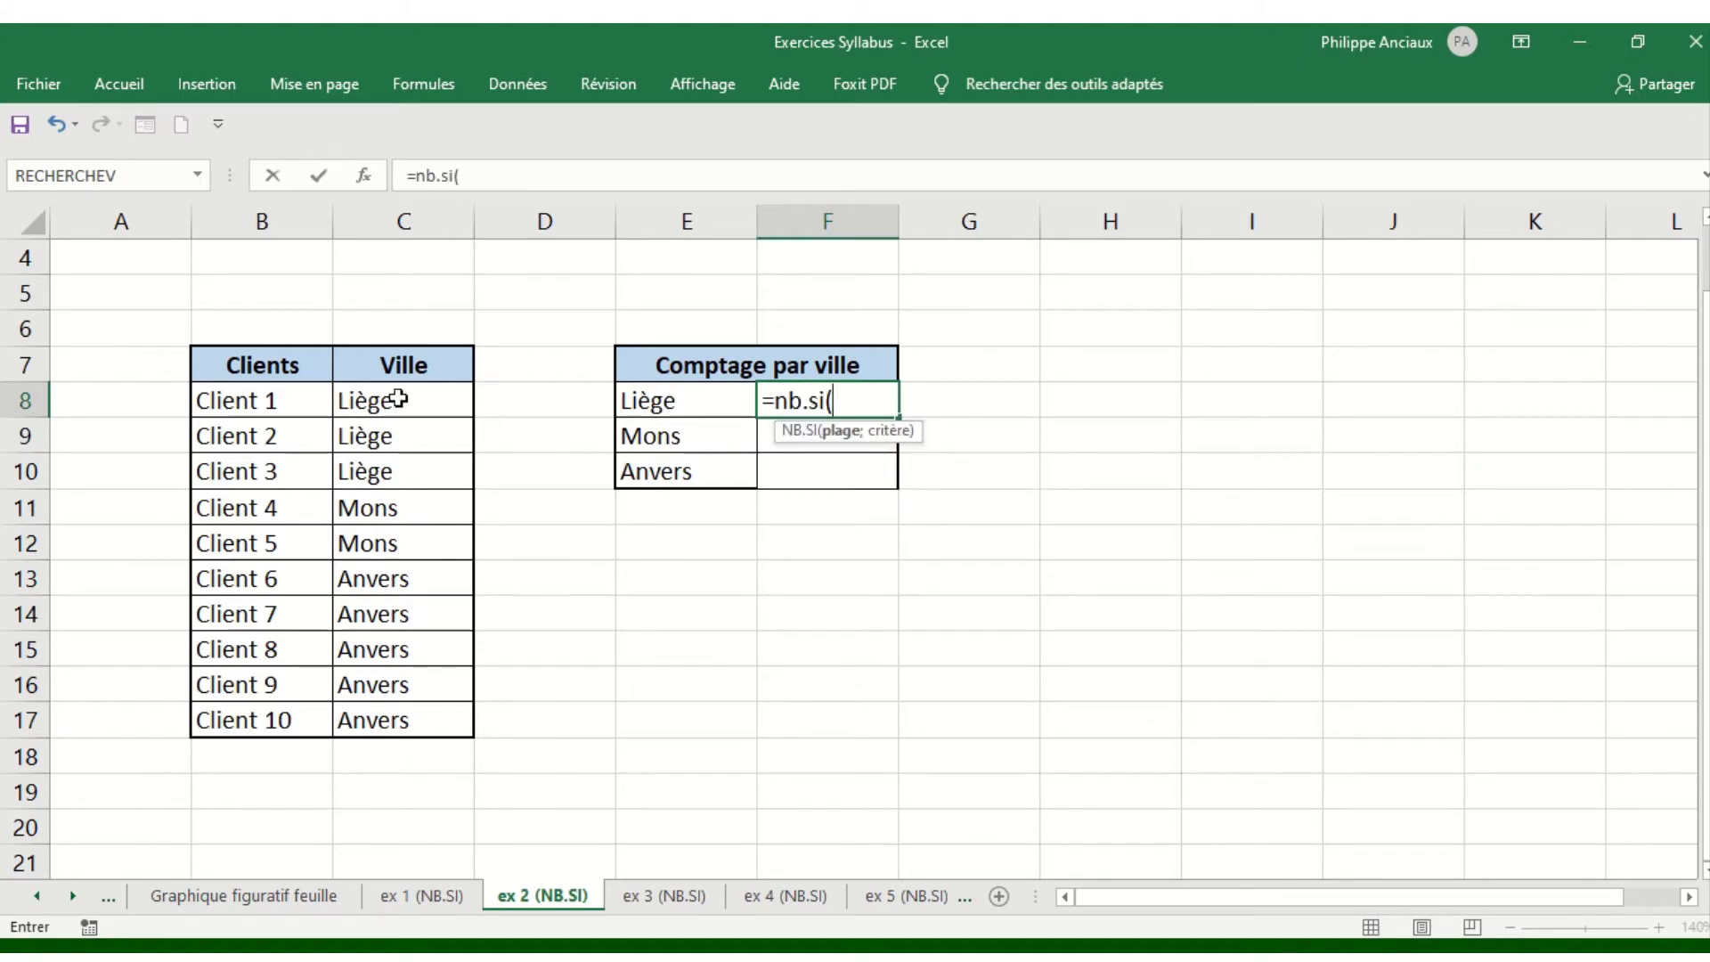
pyautogui.moveTo(398, 400); pyautogui.dragTo(395, 704)
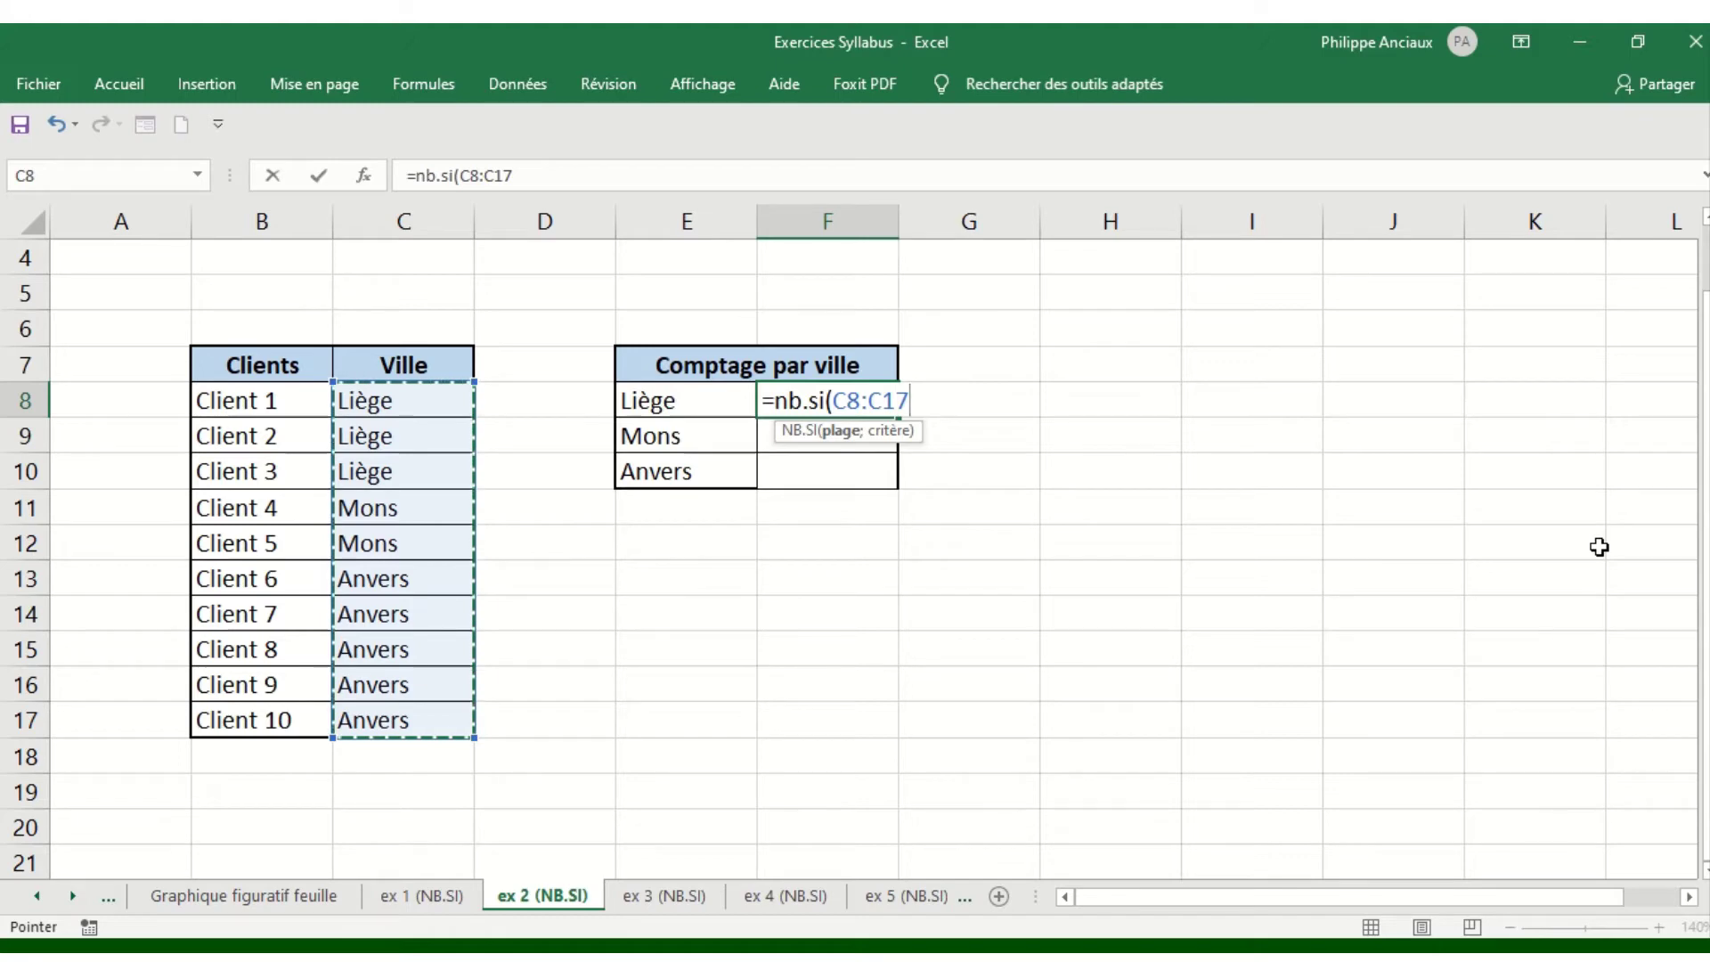
pyautogui.press('F4')
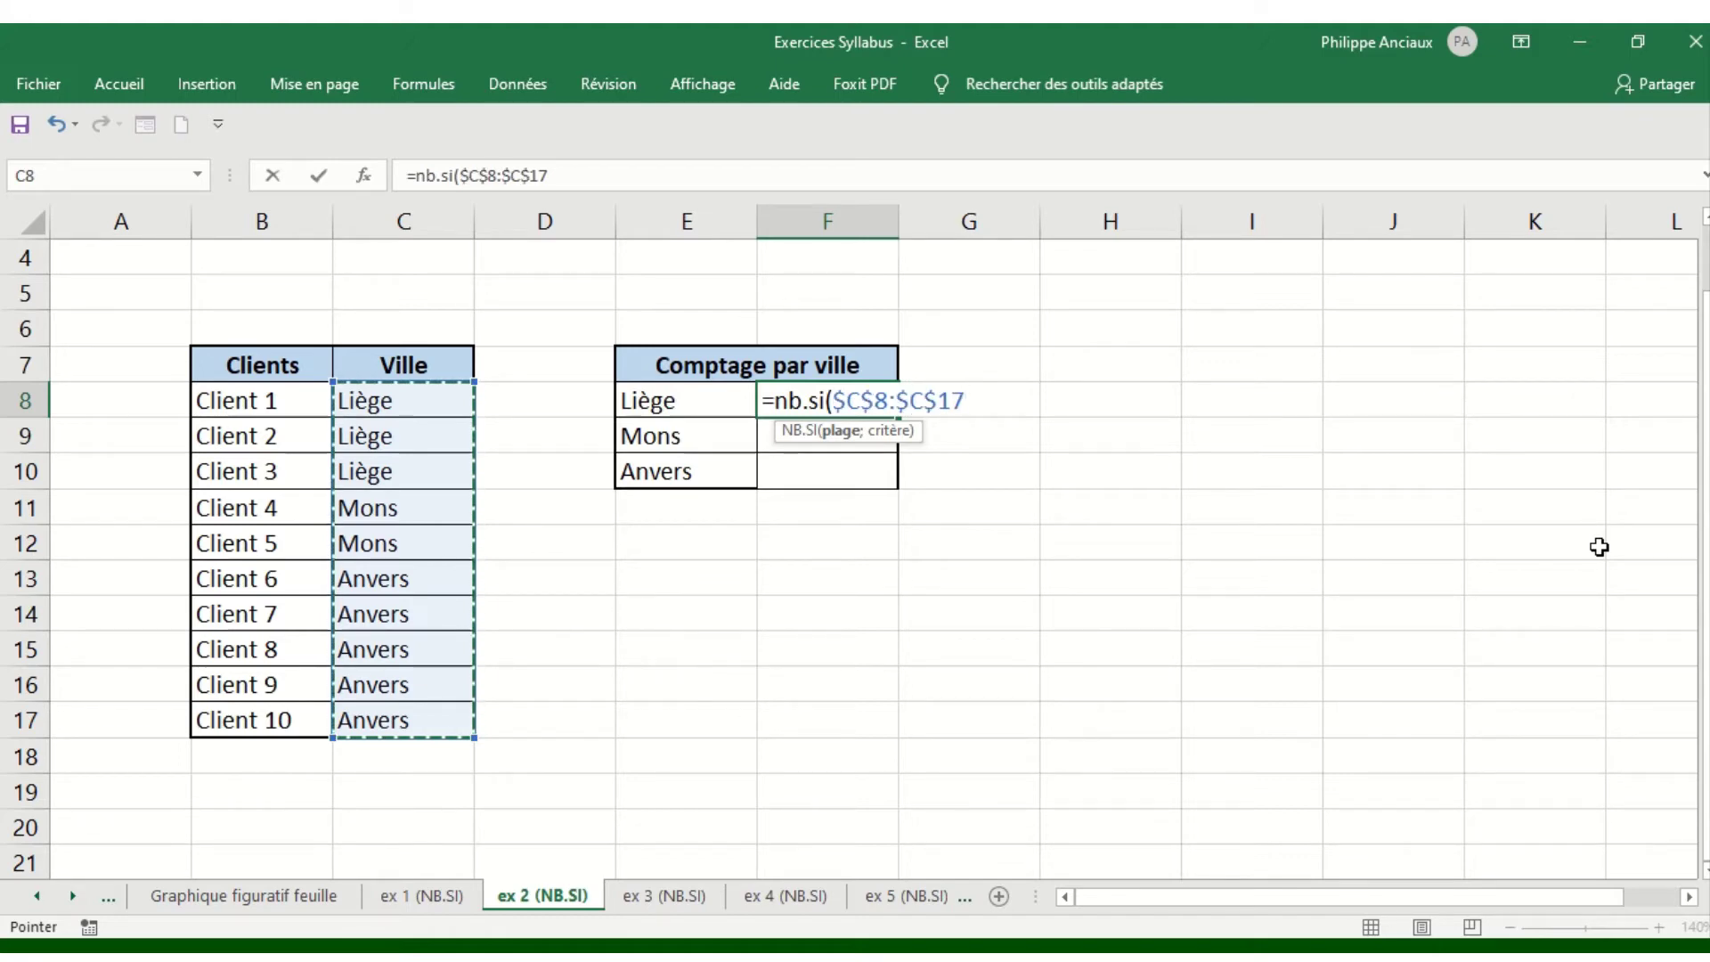
pyautogui.write(';')
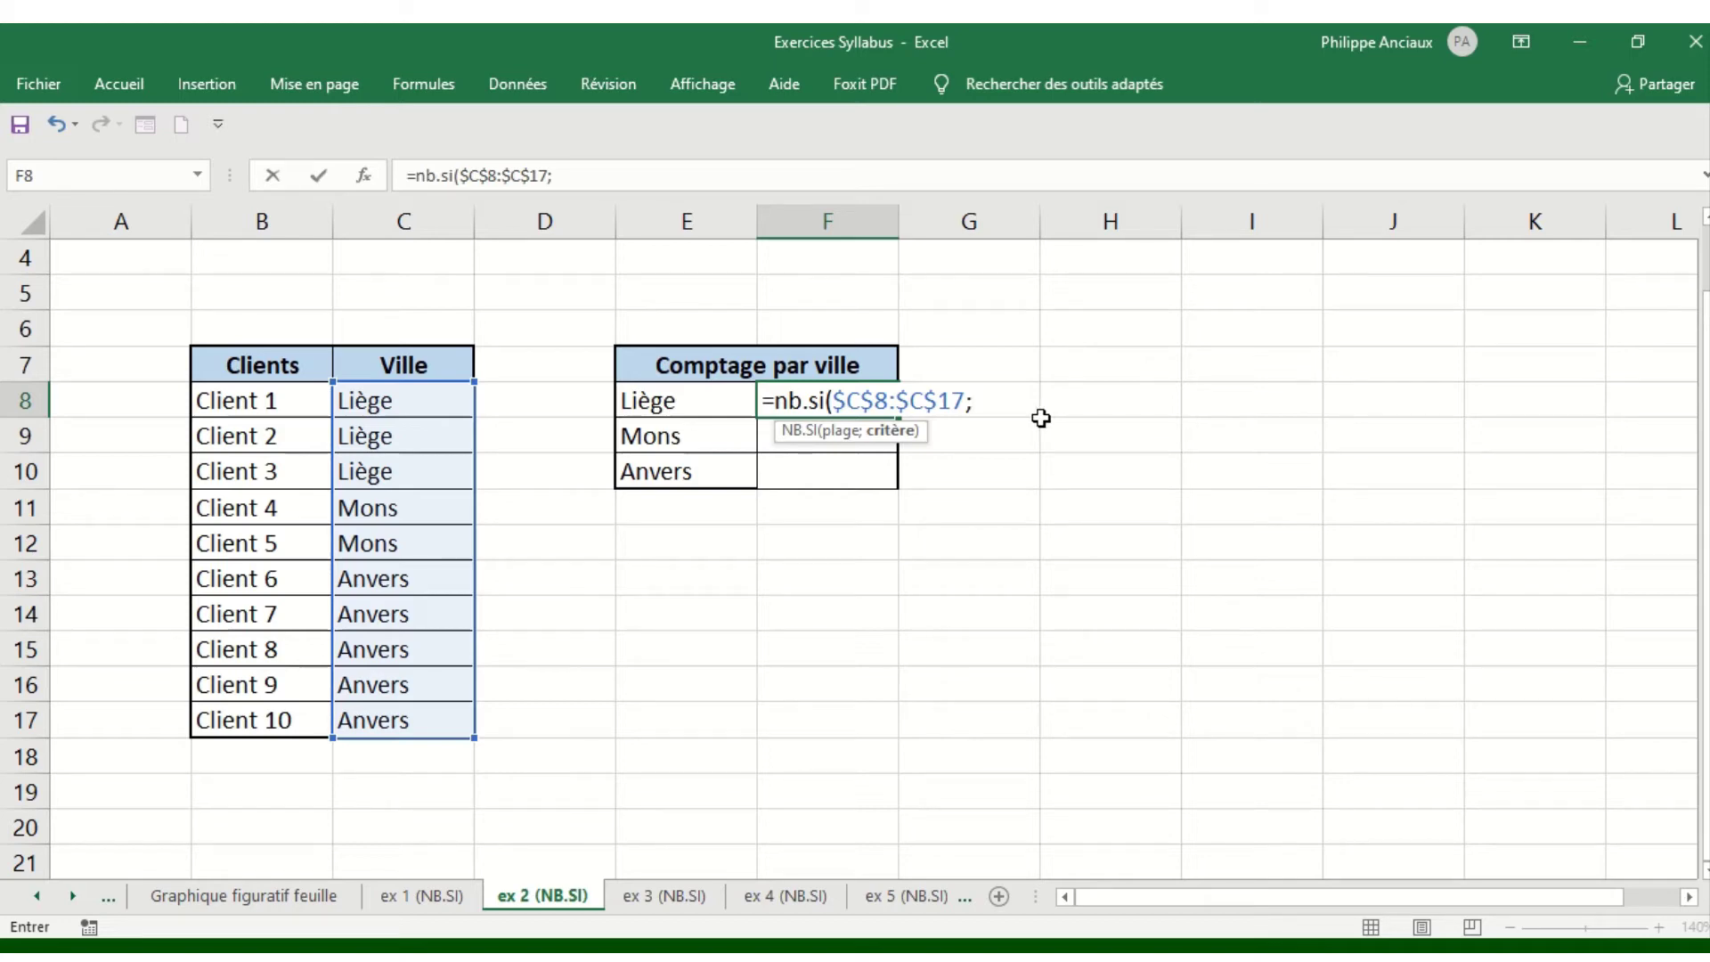
pyautogui.click(677, 406)
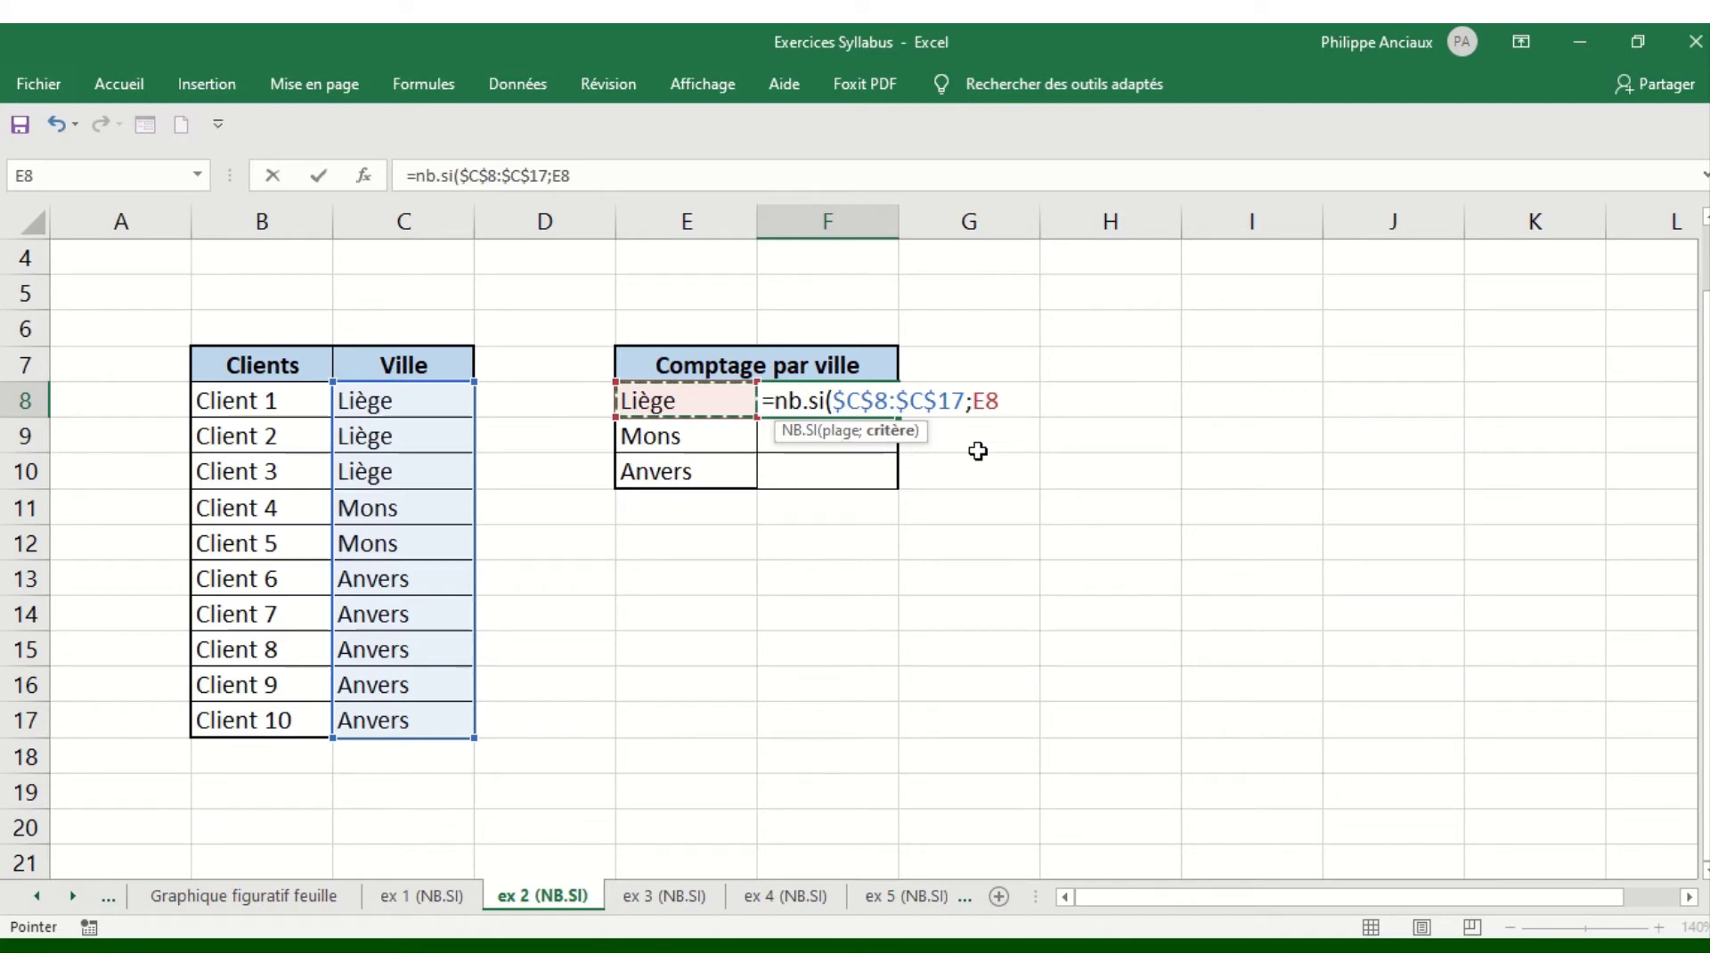
pyautogui.write(')')
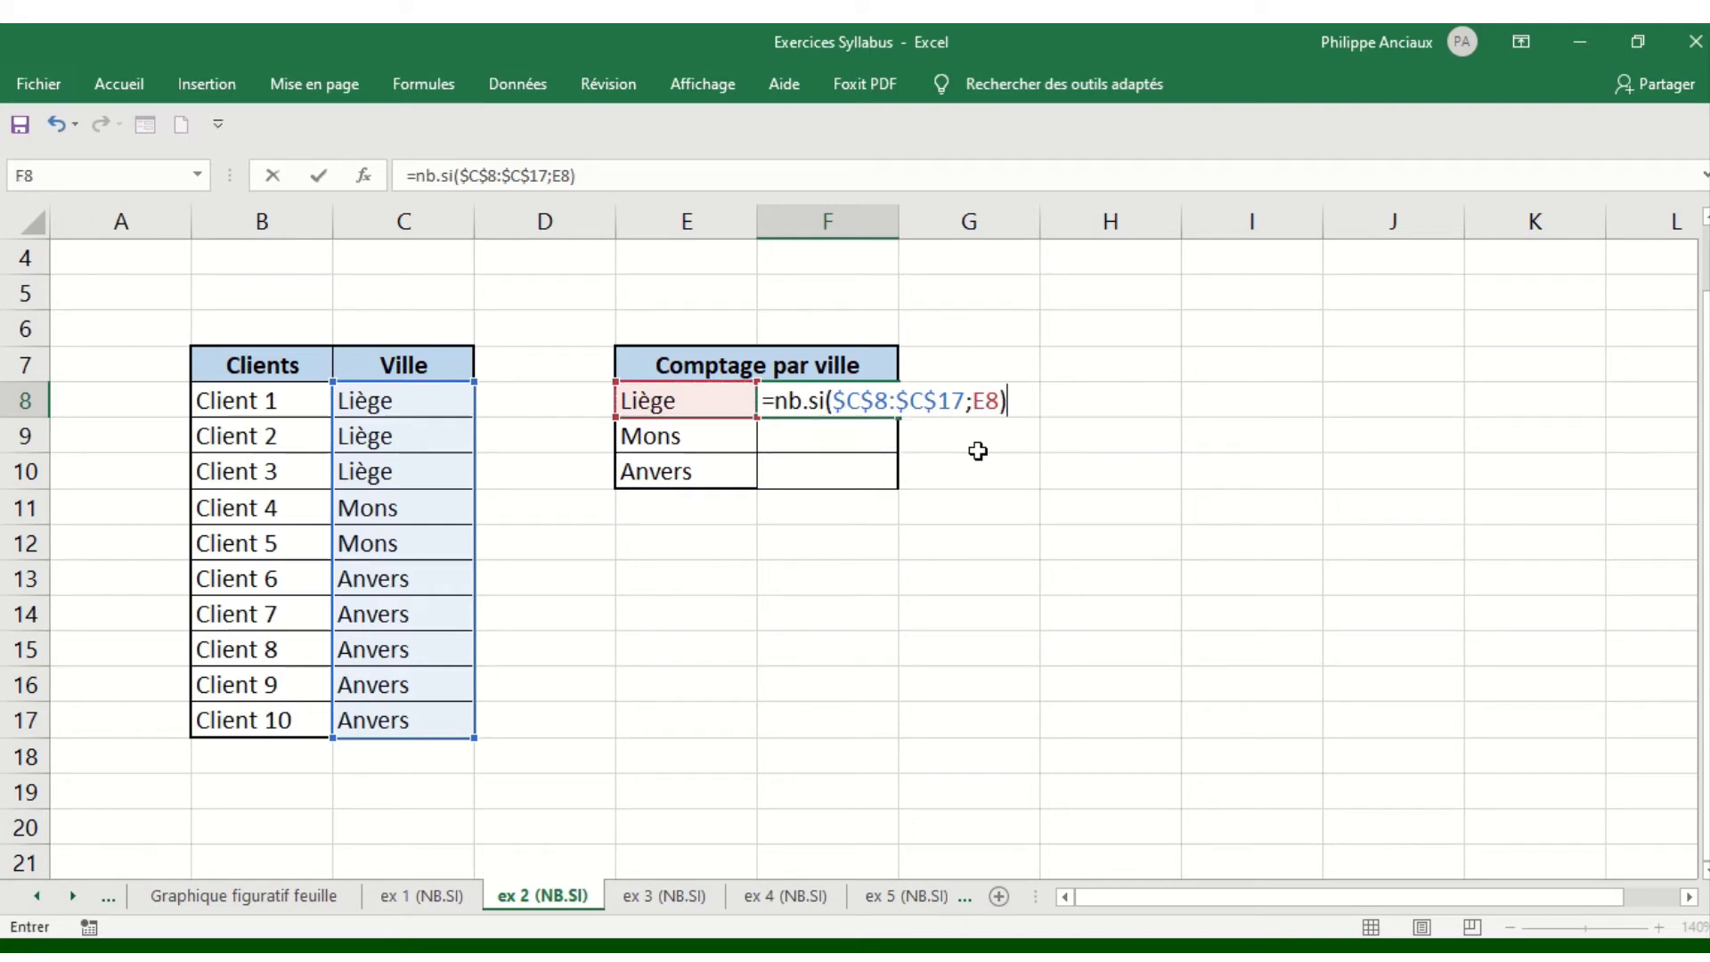
pyautogui.press('Return')
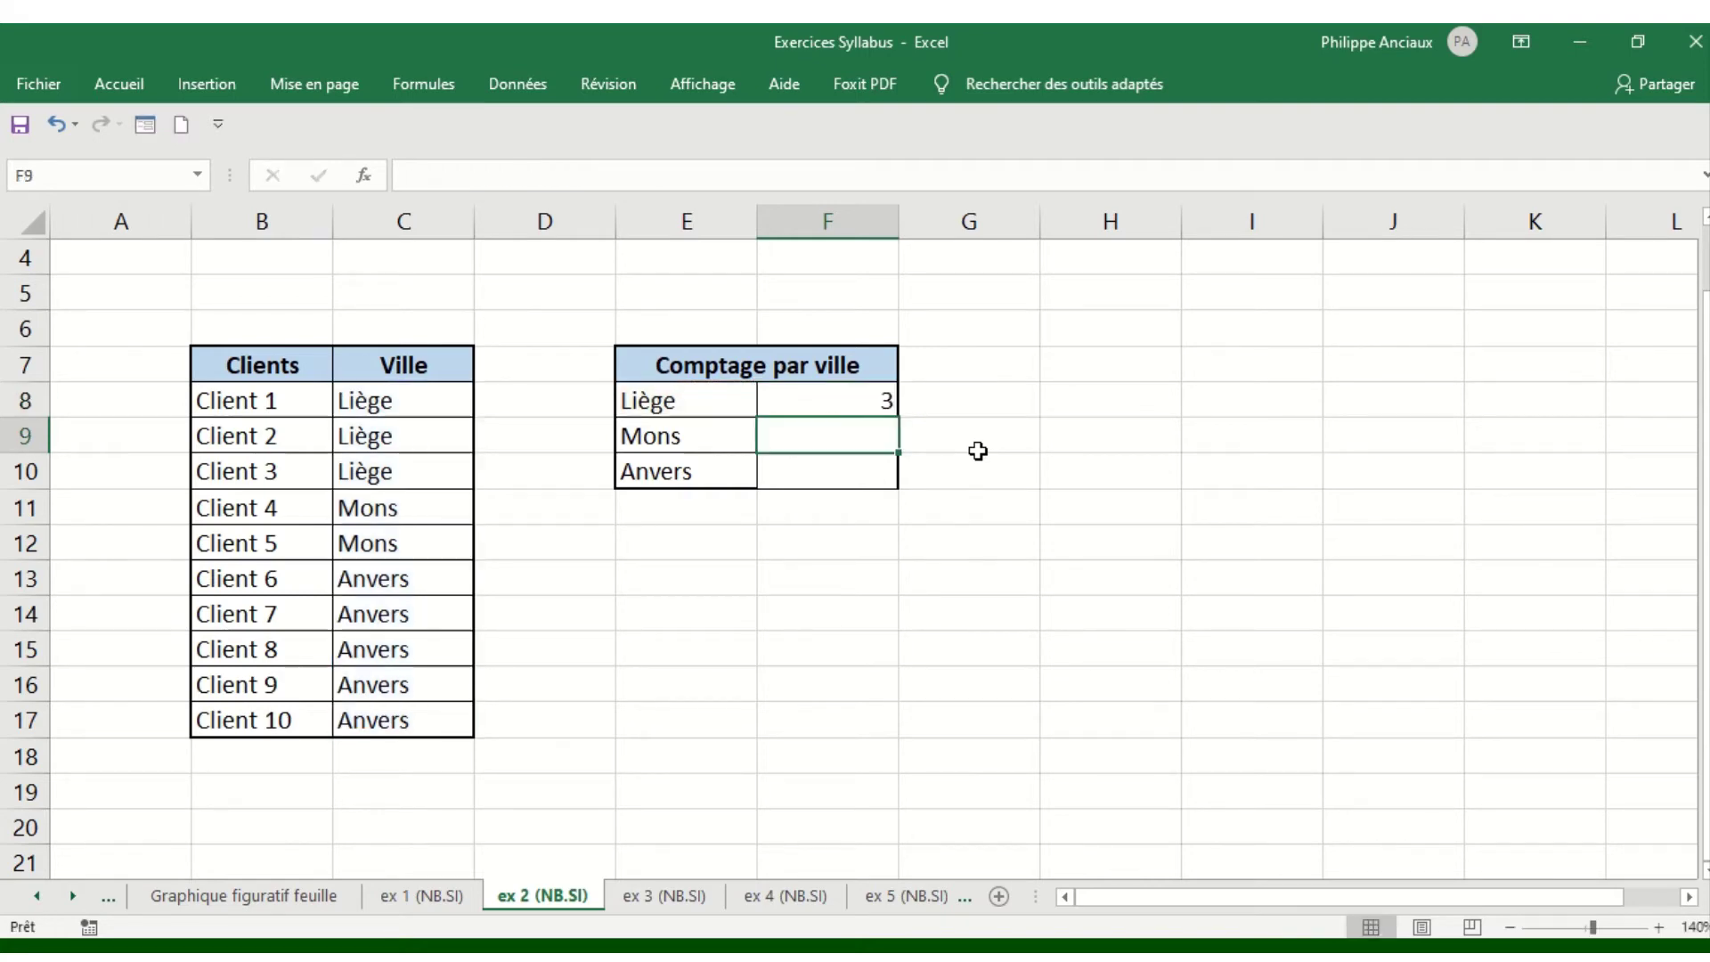
# - Copy the count formula from F8 down to F10 for Mons and Anvers
pyautogui.click(873, 401)
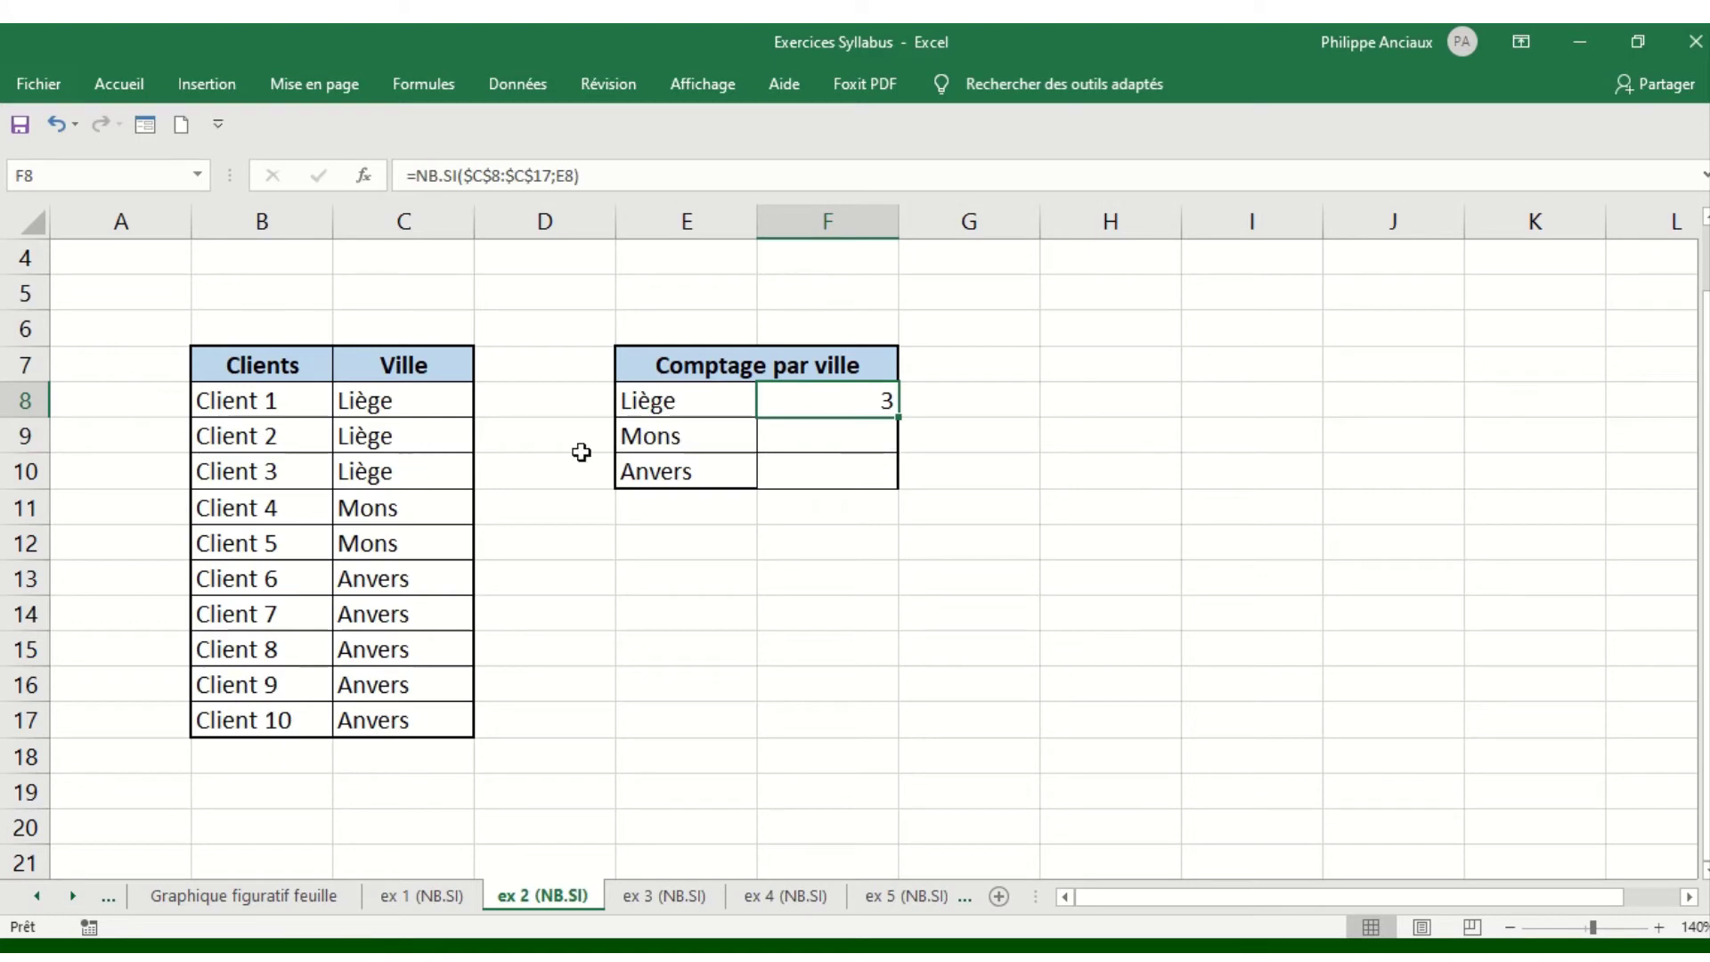
pyautogui.moveTo(898, 417); pyautogui.dragTo(885, 493)
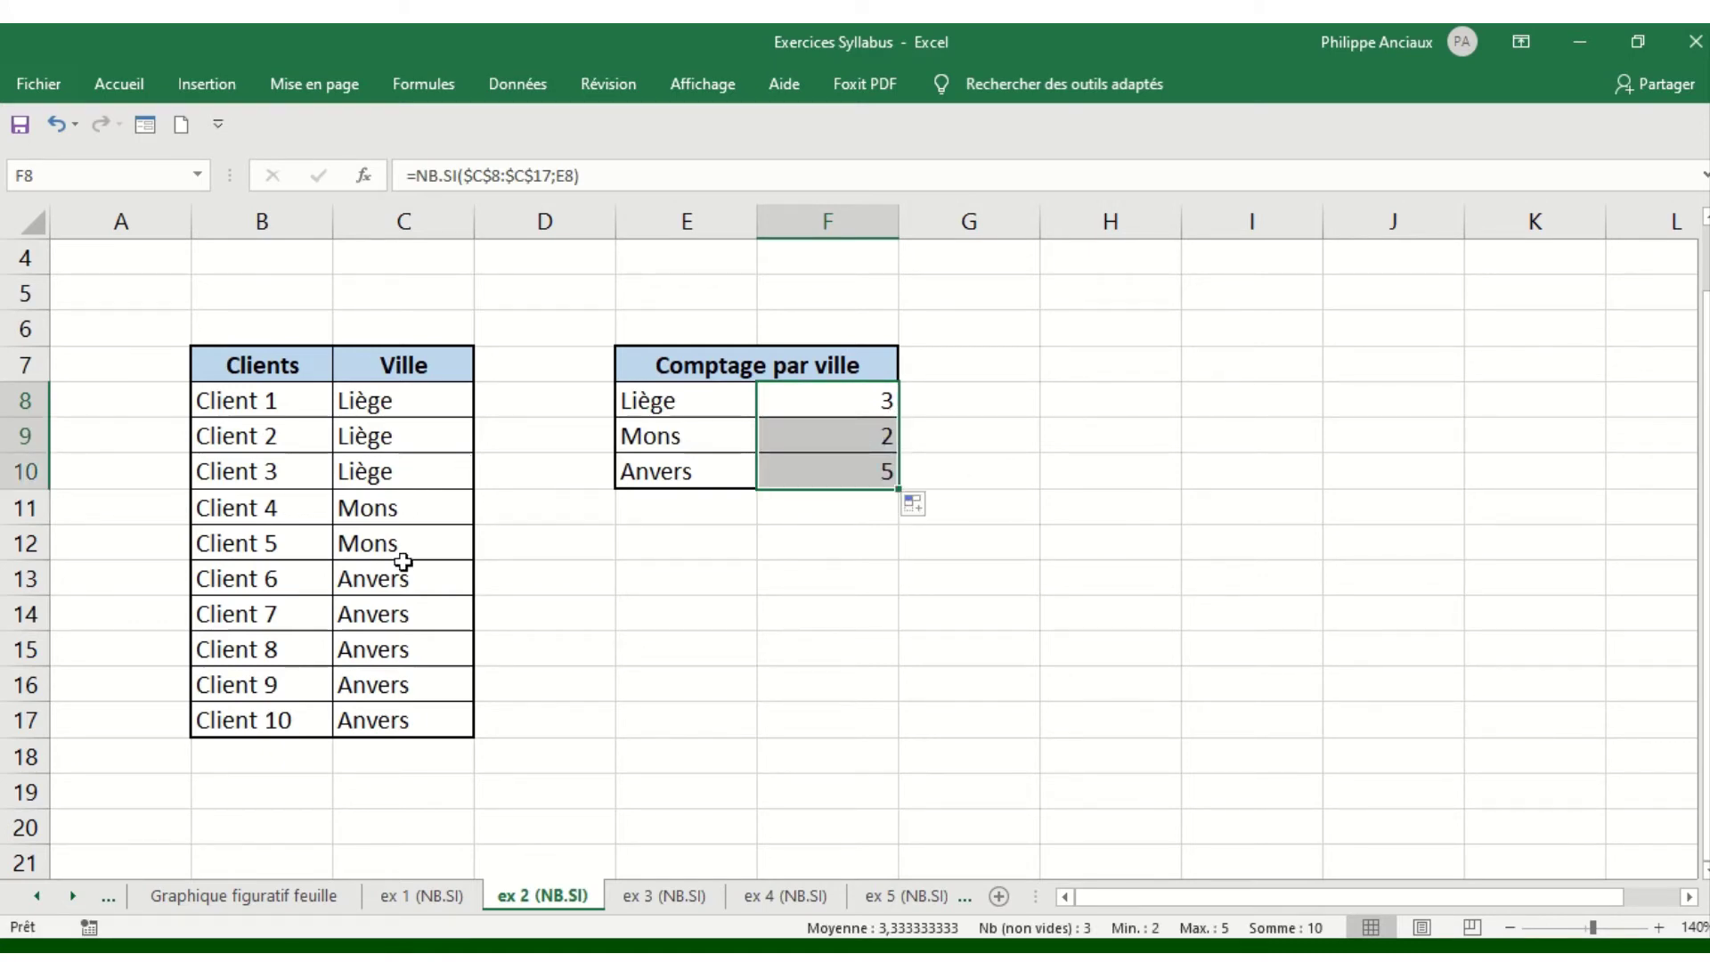
pyautogui.click(846, 396)
# - Show the sheet's formulas, narrow the empty column D between the two tables, and switch back to displaying values
pyautogui.click(859, 381)
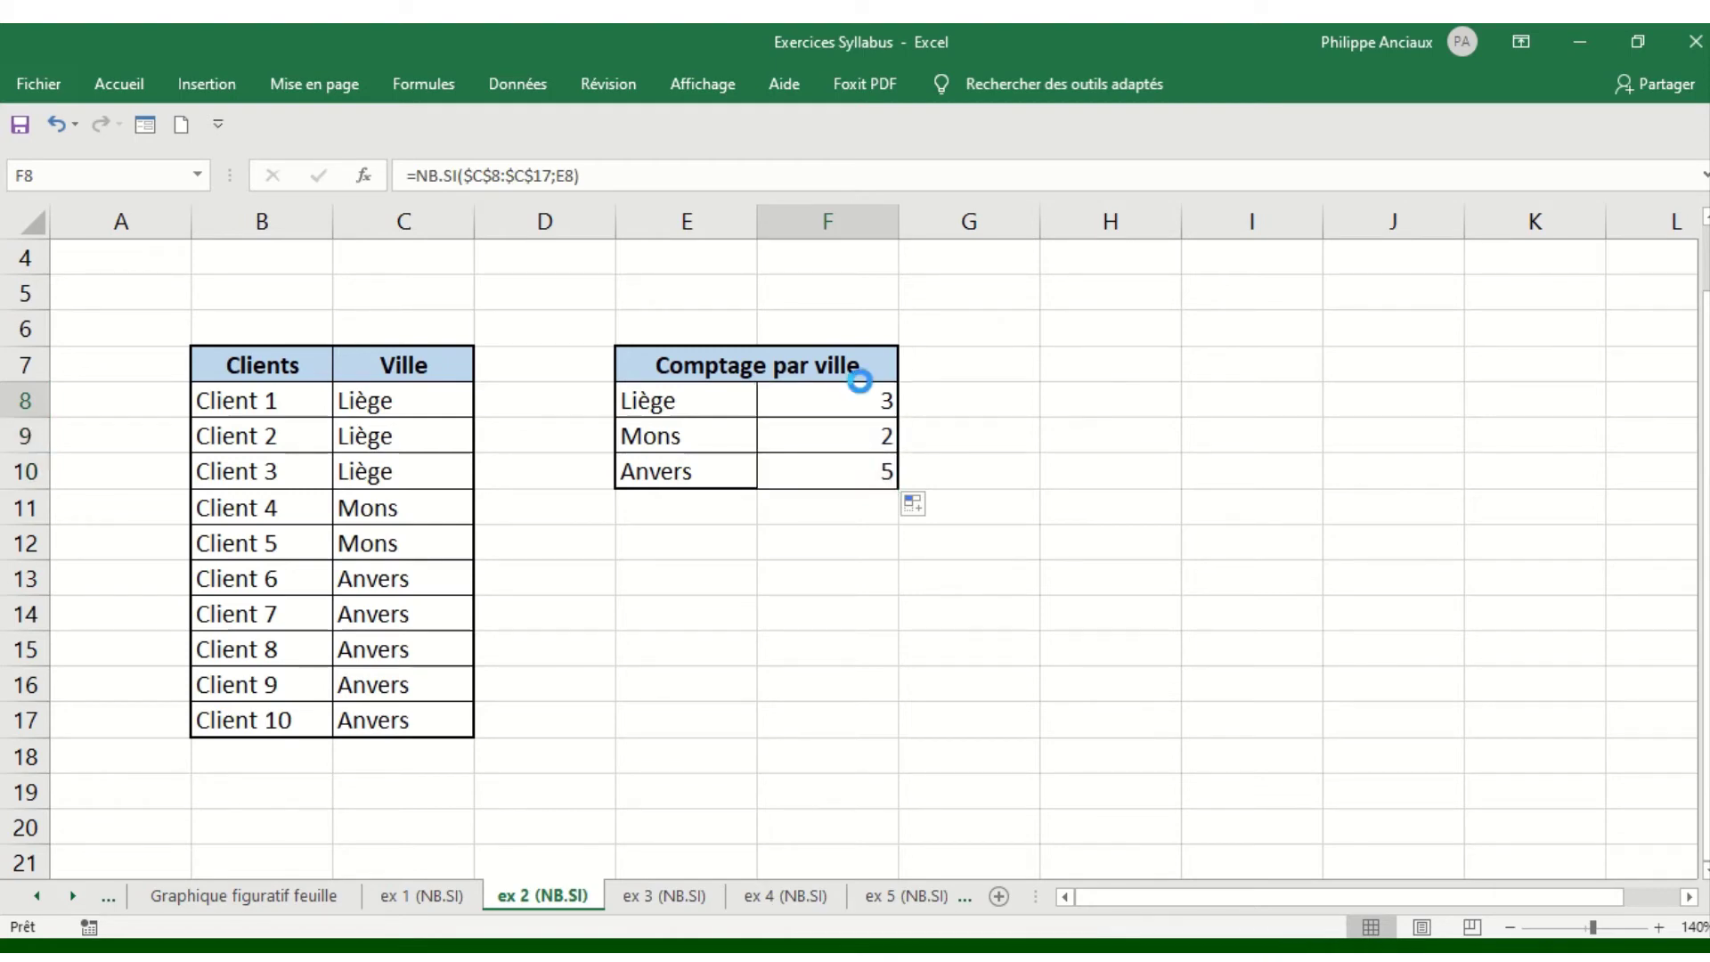
pyautogui.hotkey('ctrl', '`')
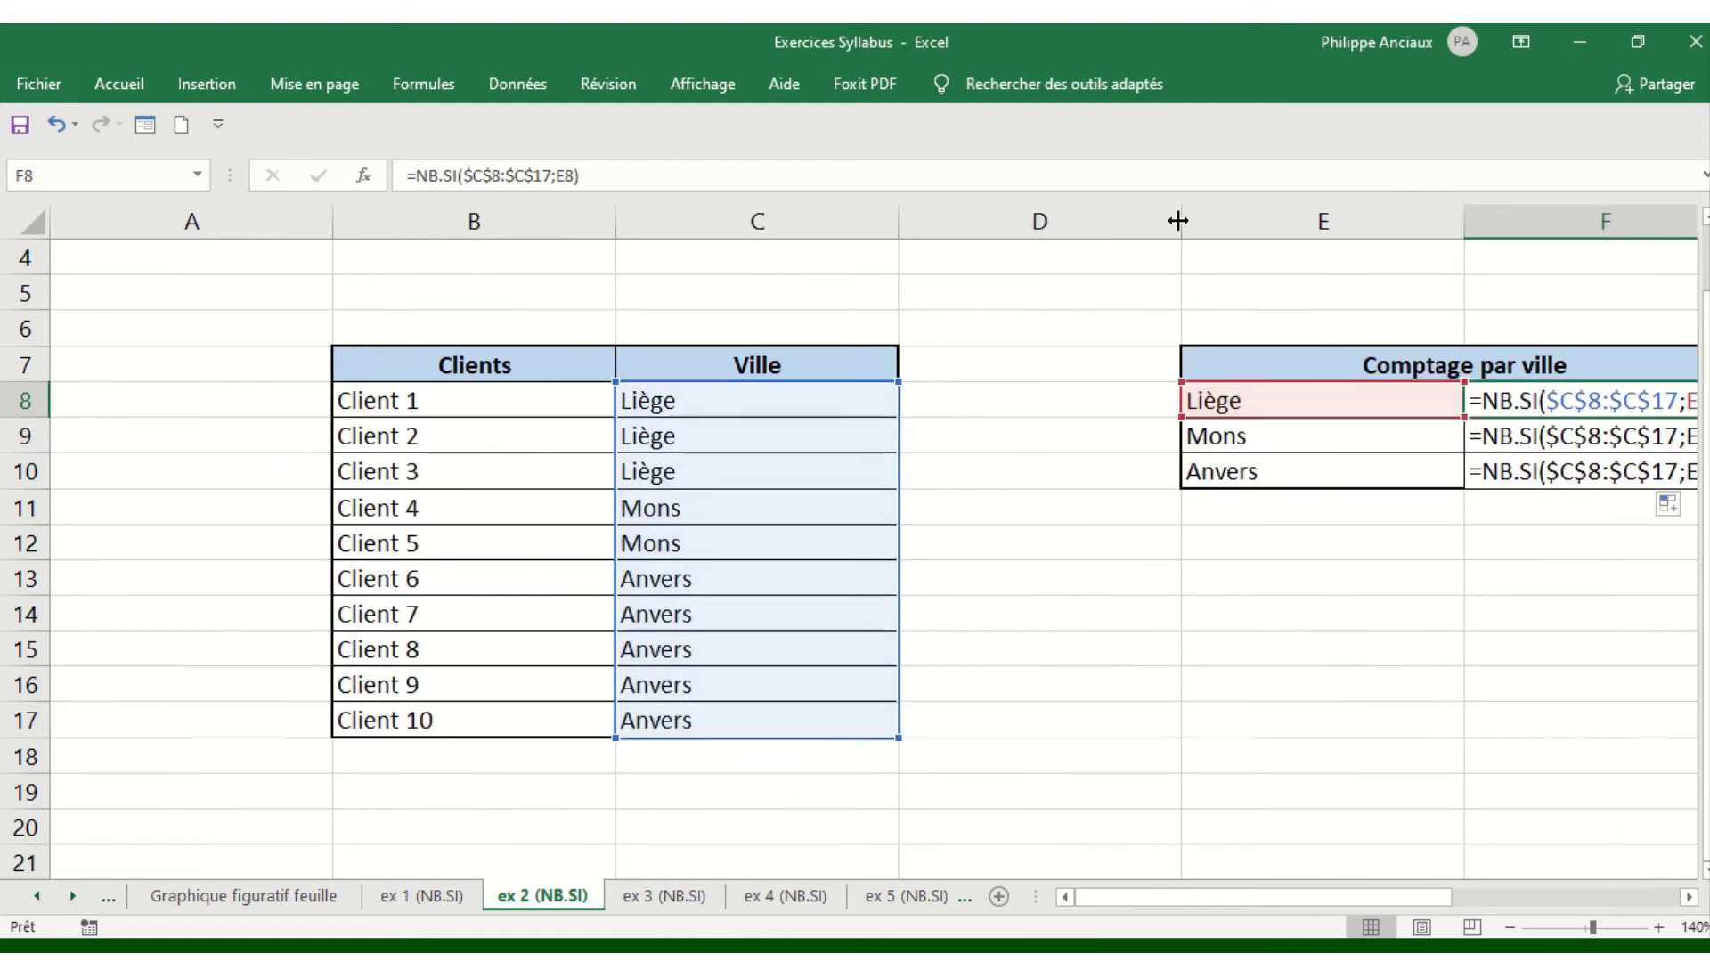
pyautogui.moveTo(1178, 221); pyautogui.dragTo(980, 221)
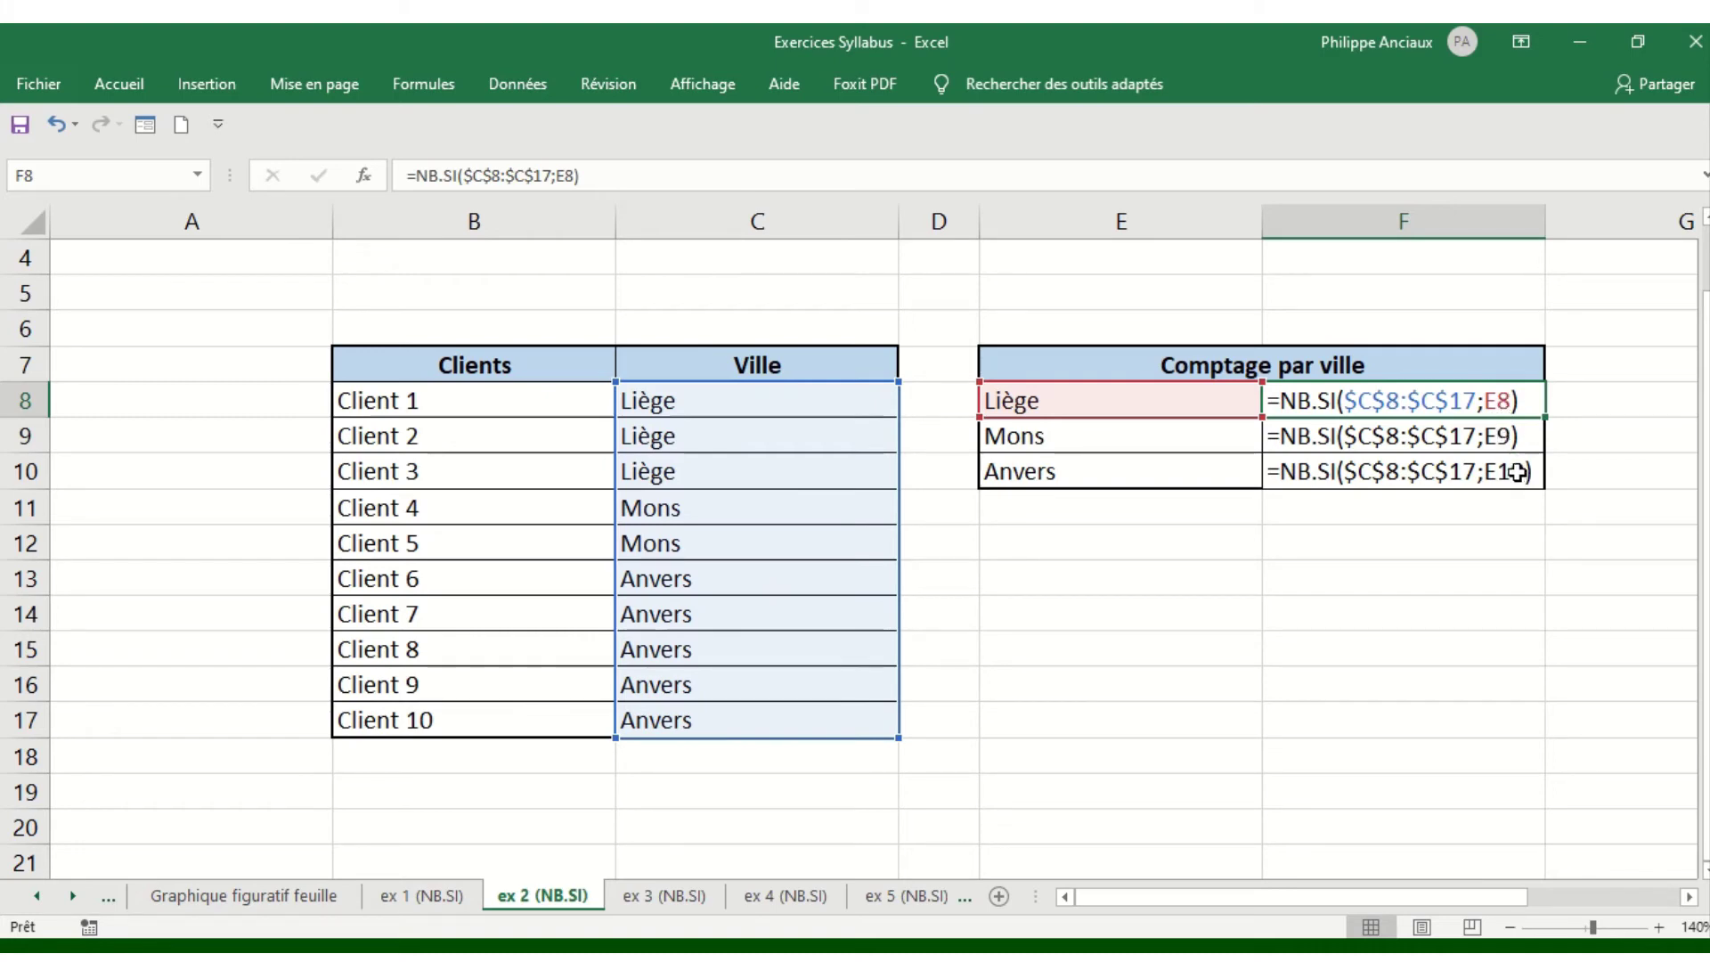
pyautogui.hotkey('ctrl', '`')
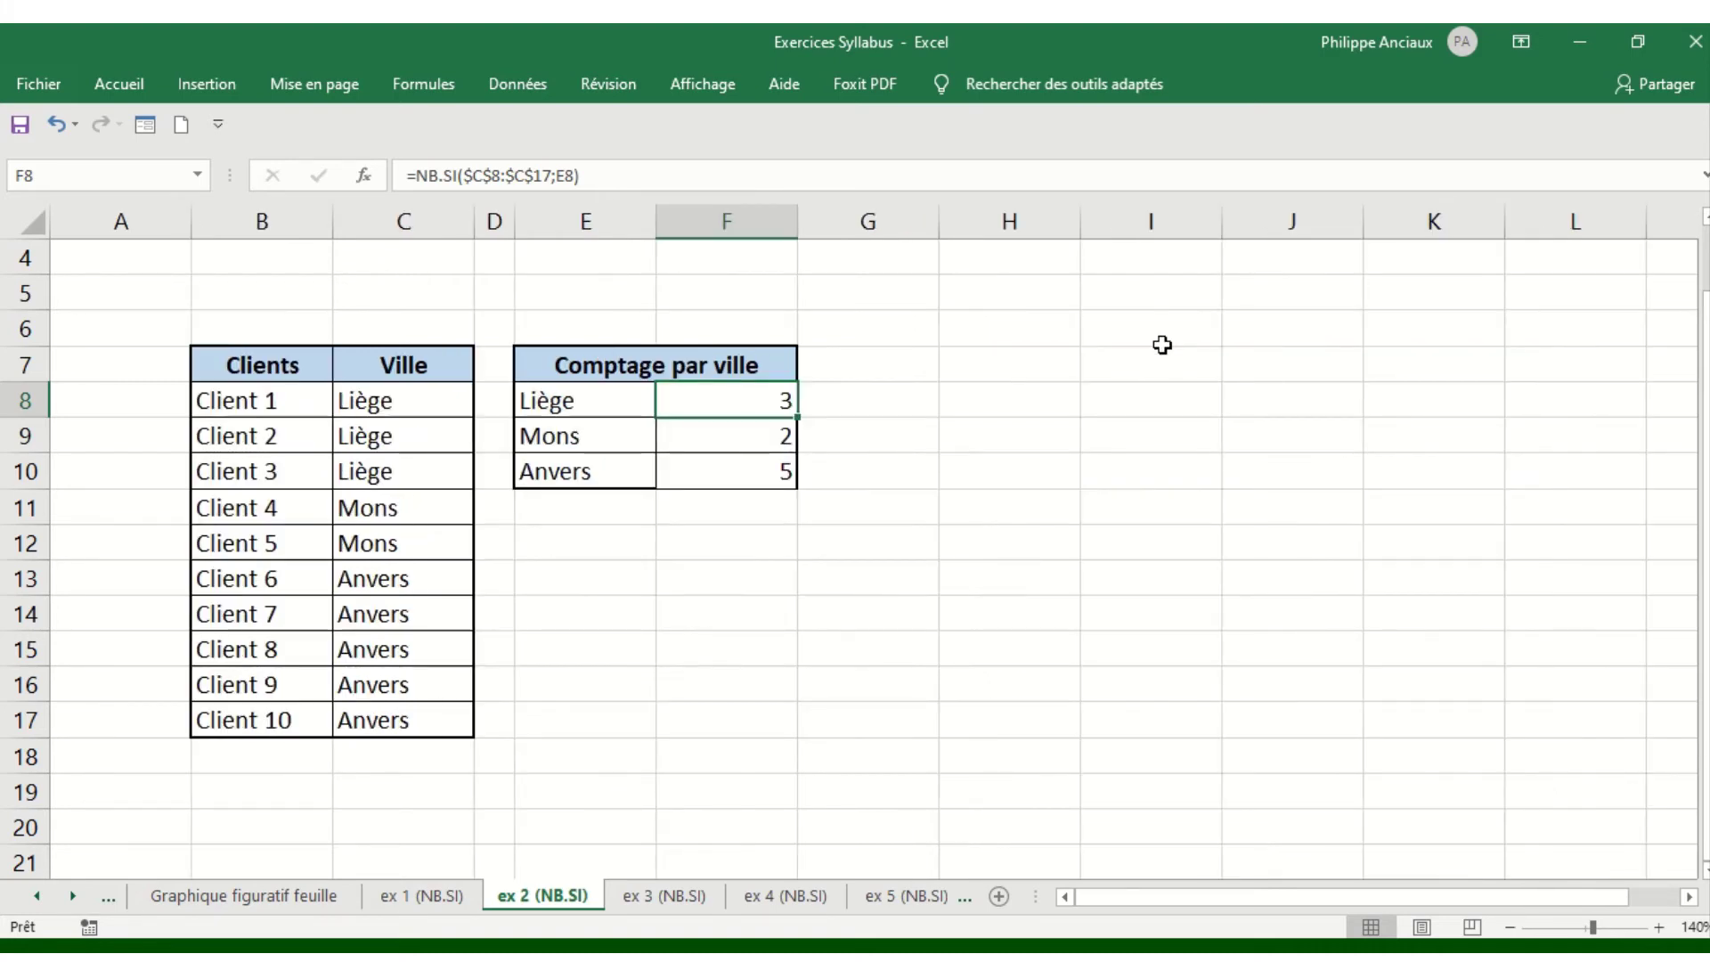
# - On sheet ex 3 (NB.SI), try the third, second and fourth names from the list in cell C12, finishing with the last one
pyautogui.click(686, 898)
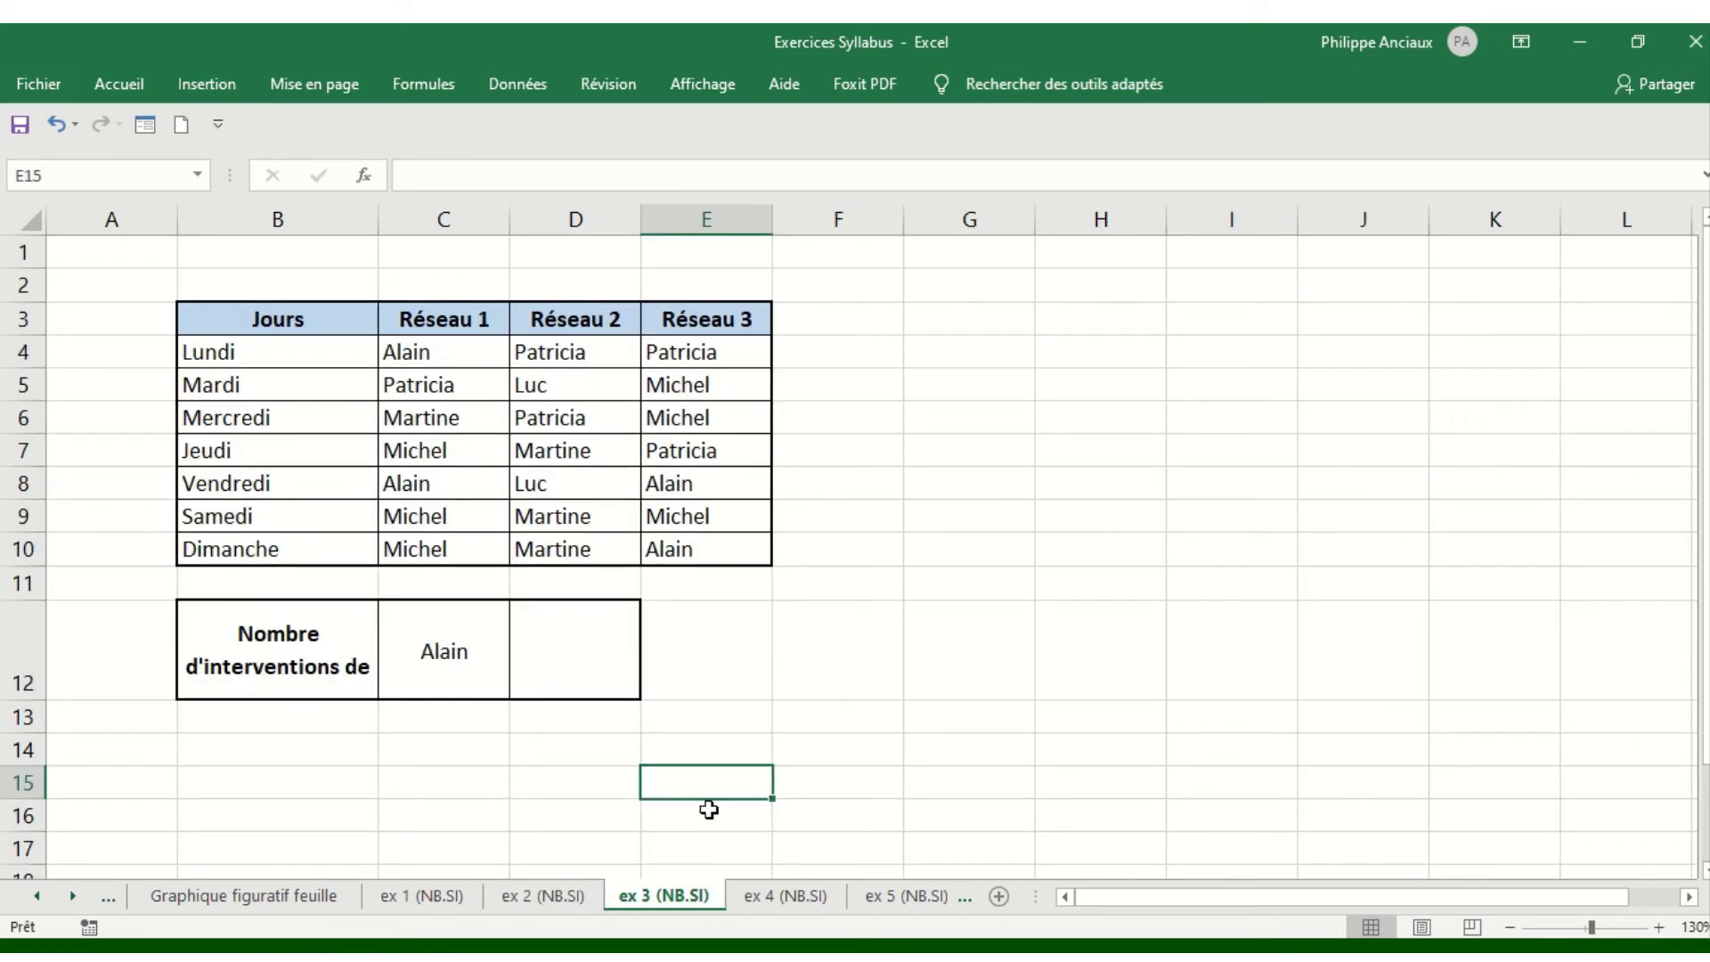
pyautogui.click(580, 670)
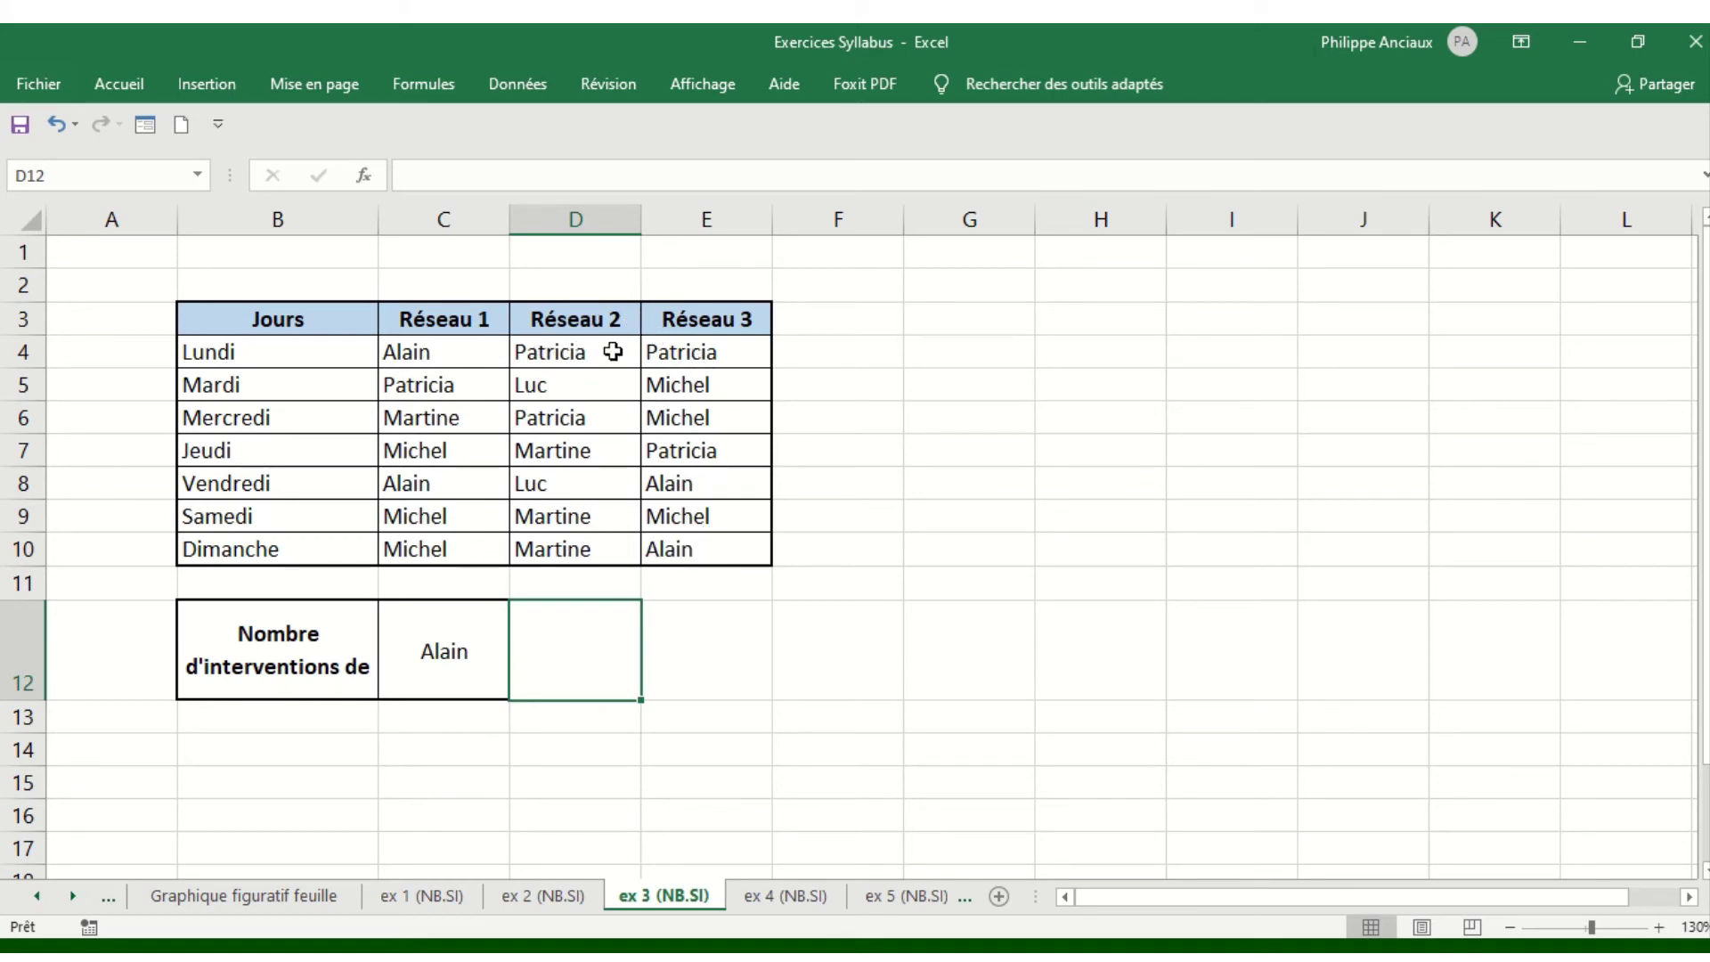
pyautogui.click(457, 657)
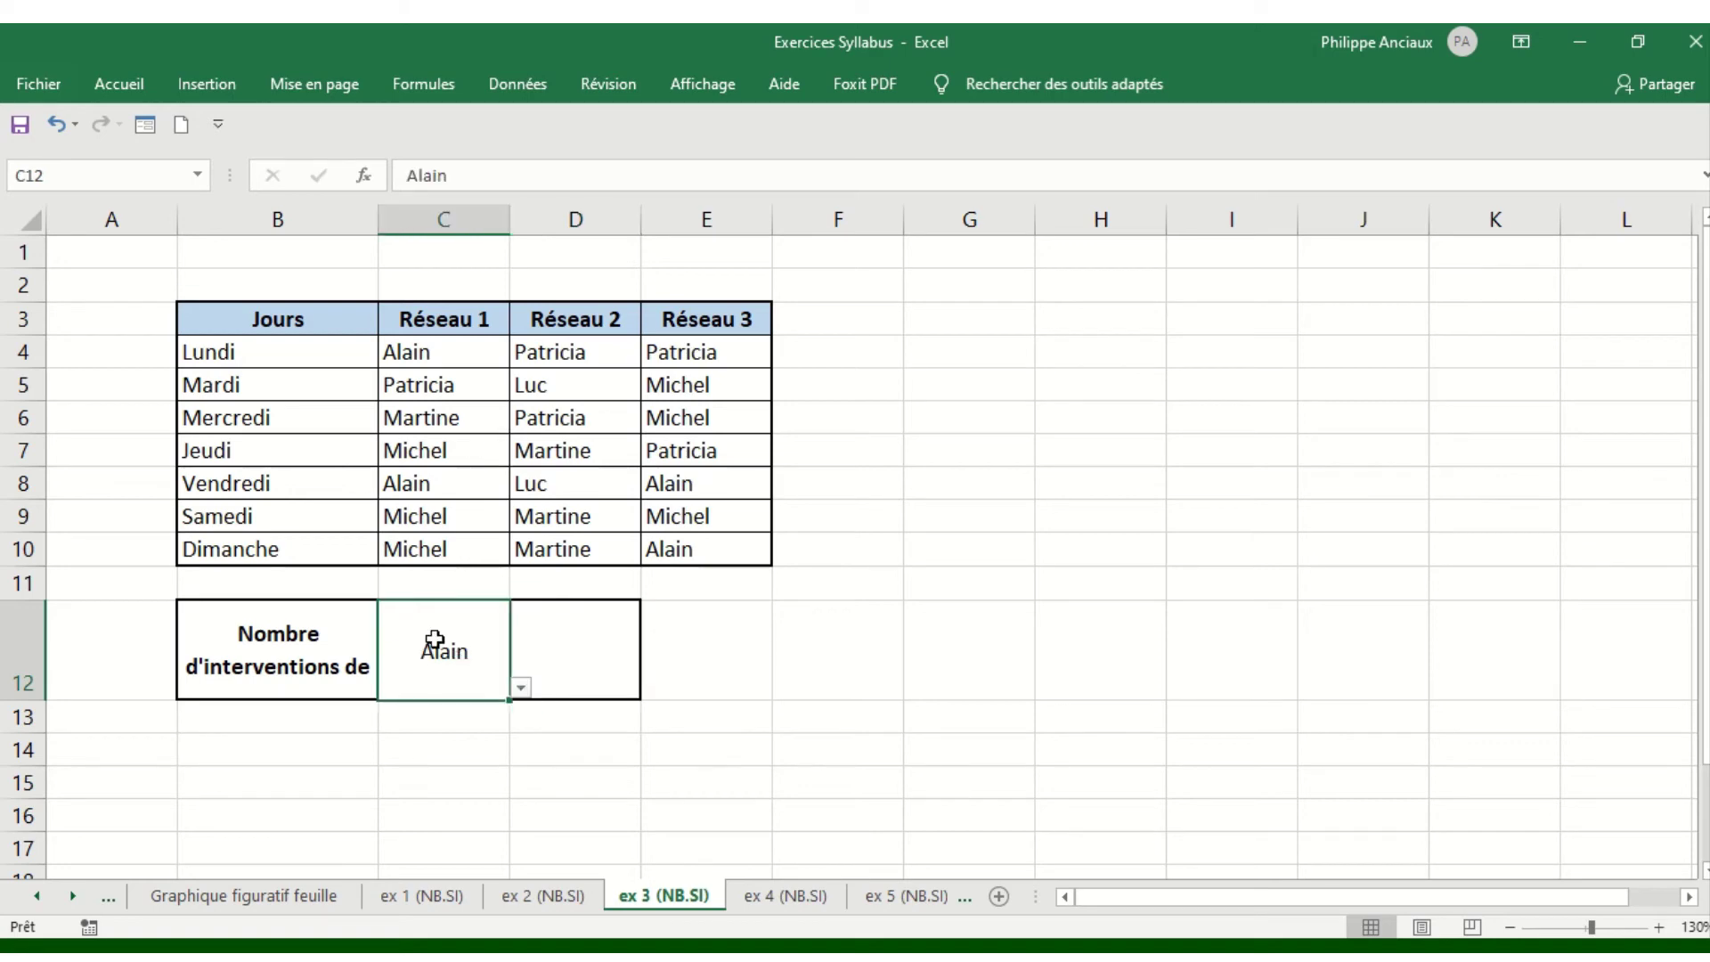
pyautogui.click(521, 688)
pyautogui.click(429, 757)
pyautogui.click(522, 689)
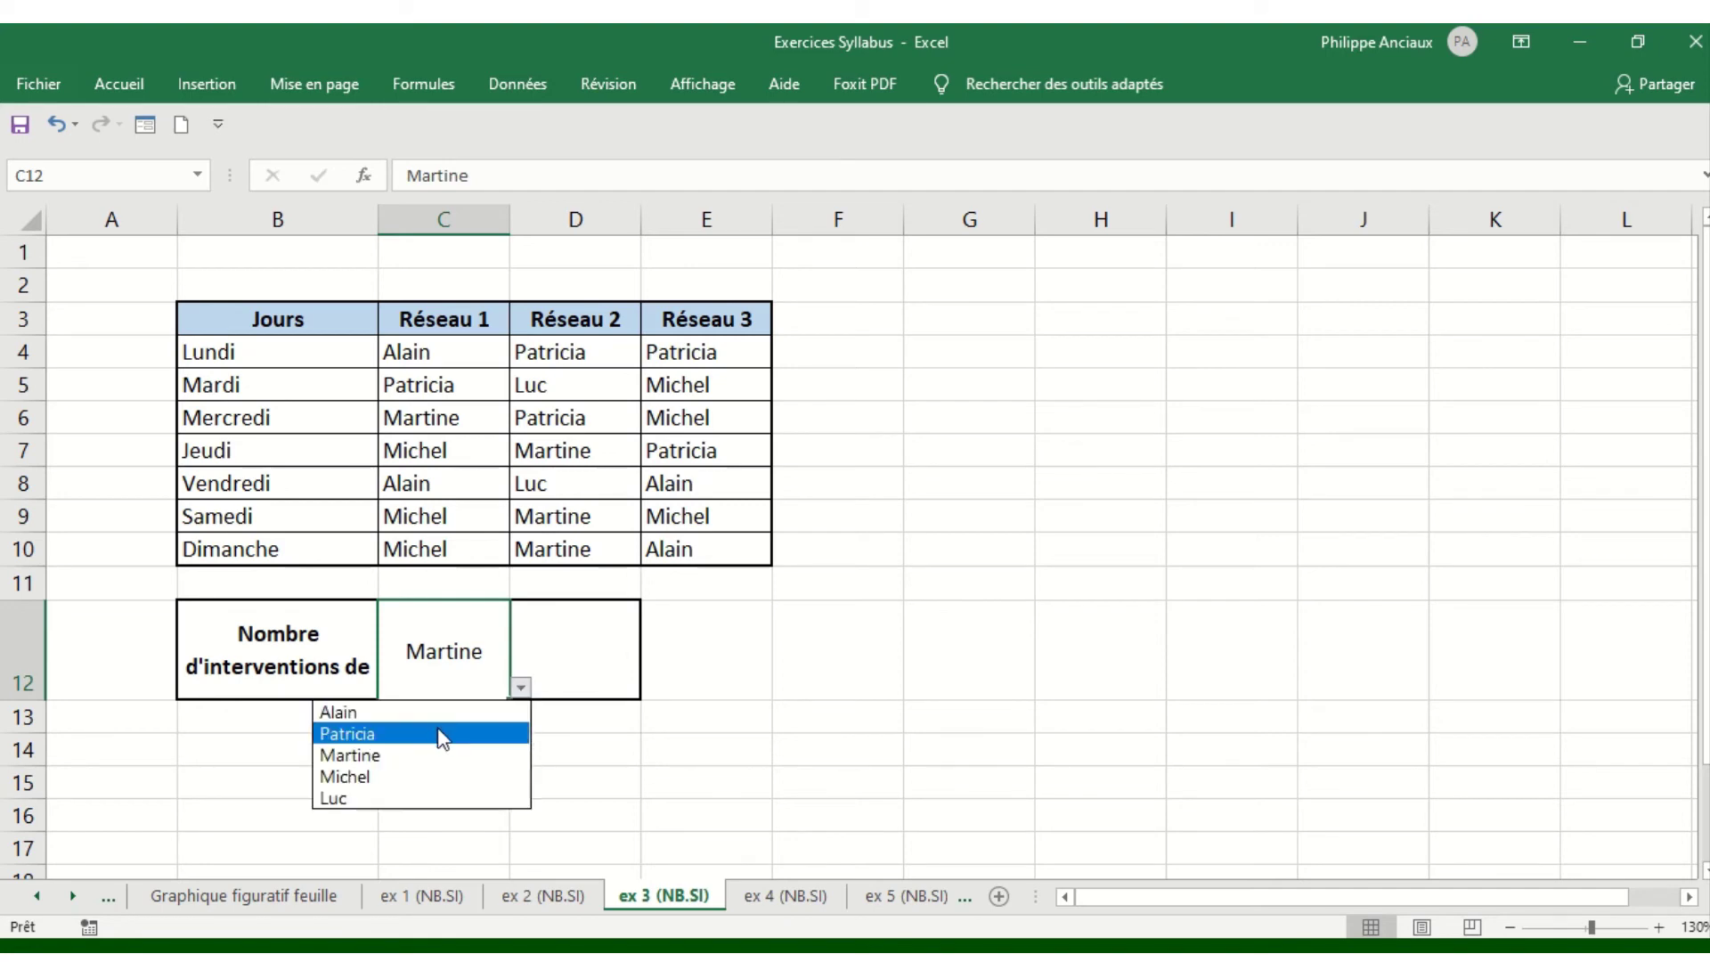
pyautogui.click(443, 736)
pyautogui.click(521, 689)
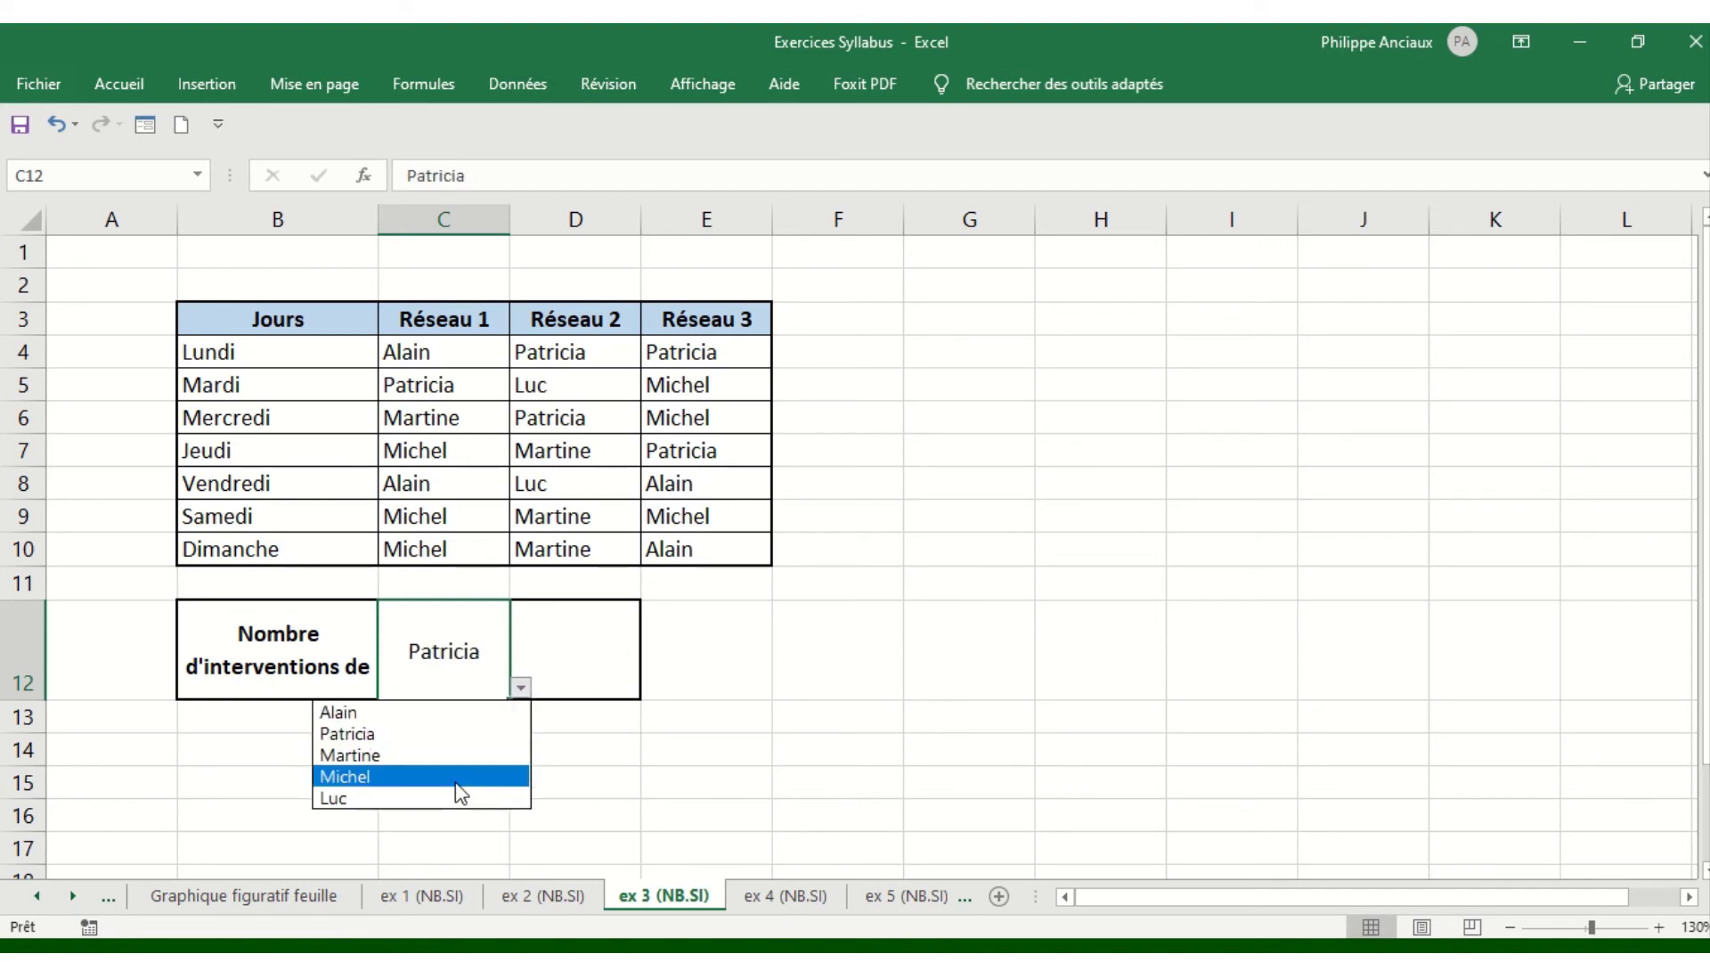
pyautogui.click(457, 781)
pyautogui.click(521, 689)
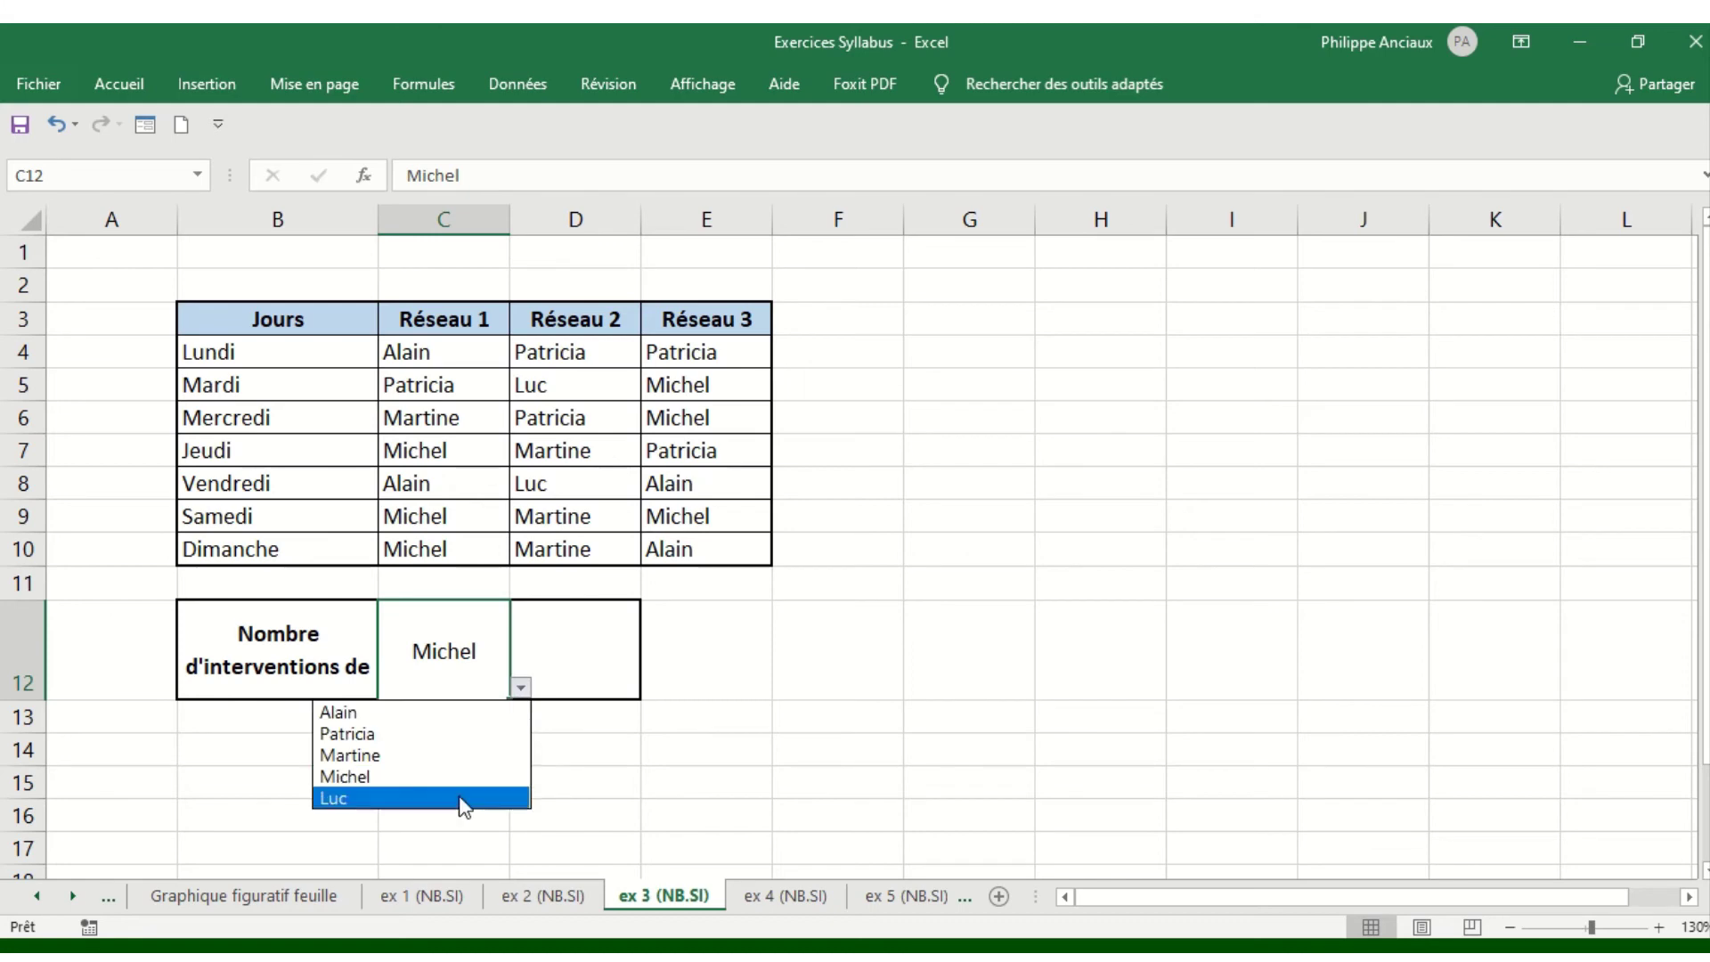
pyautogui.click(461, 799)
# - In cell D12, count the interventions of the person chosen in C12 with the formula =NB.SI(C4:E10;C12)
pyautogui.click(579, 655)
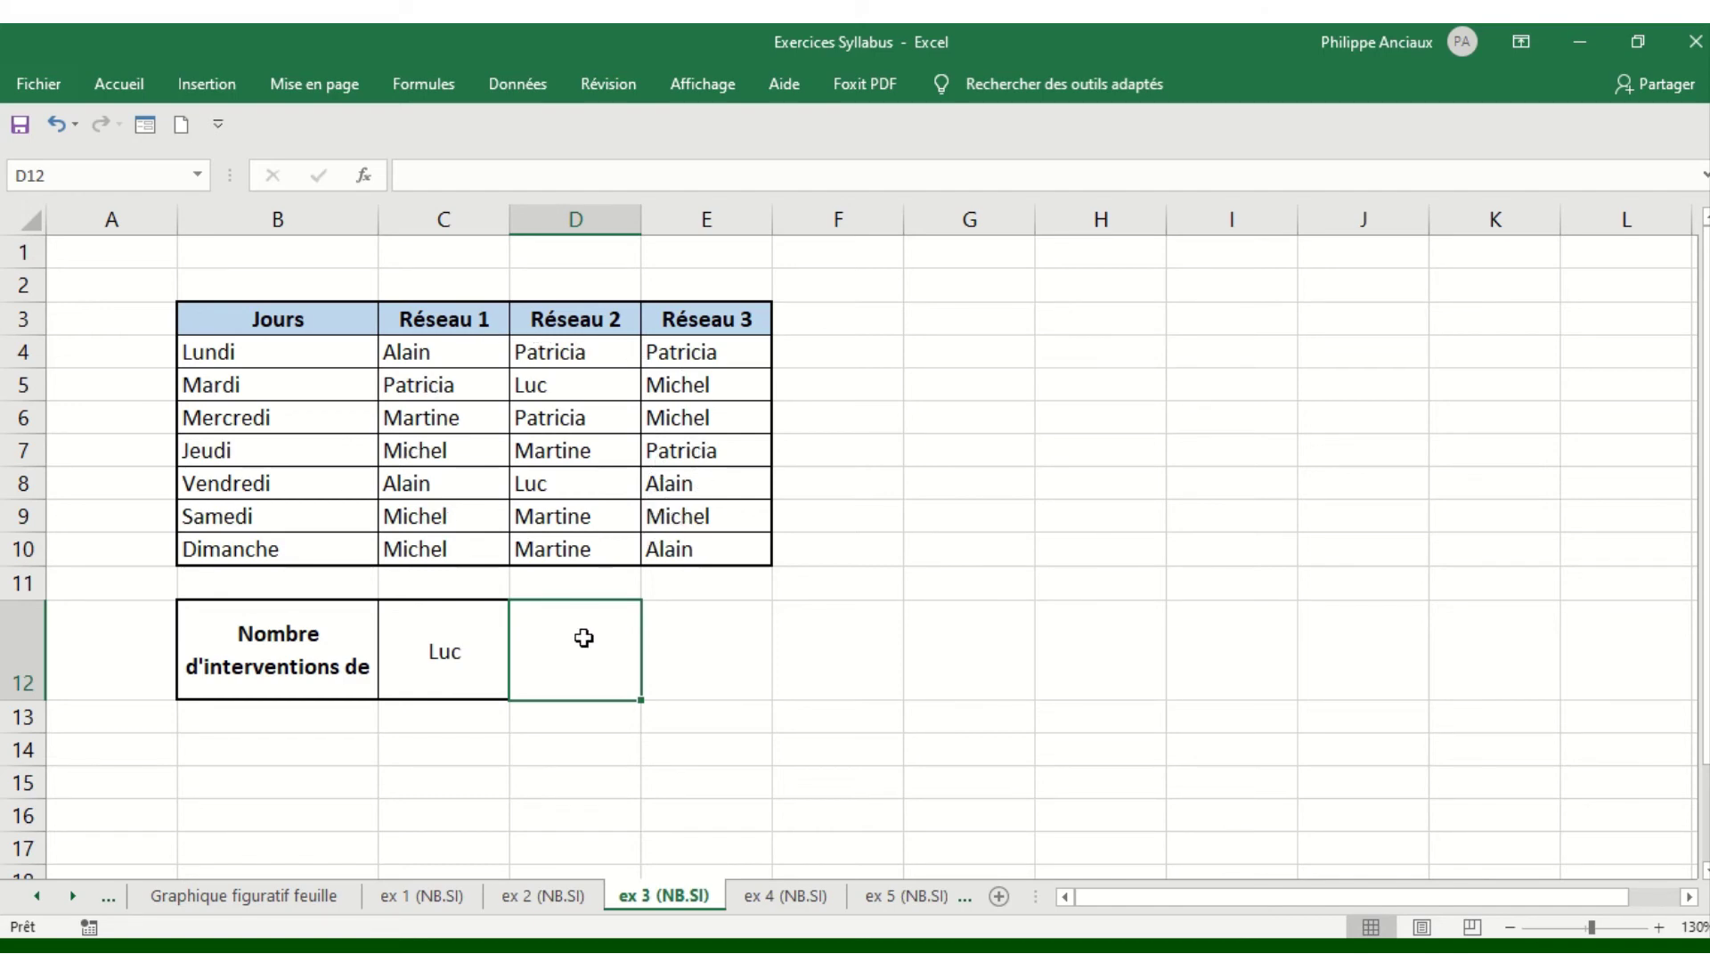
pyautogui.write('=nb.si(')
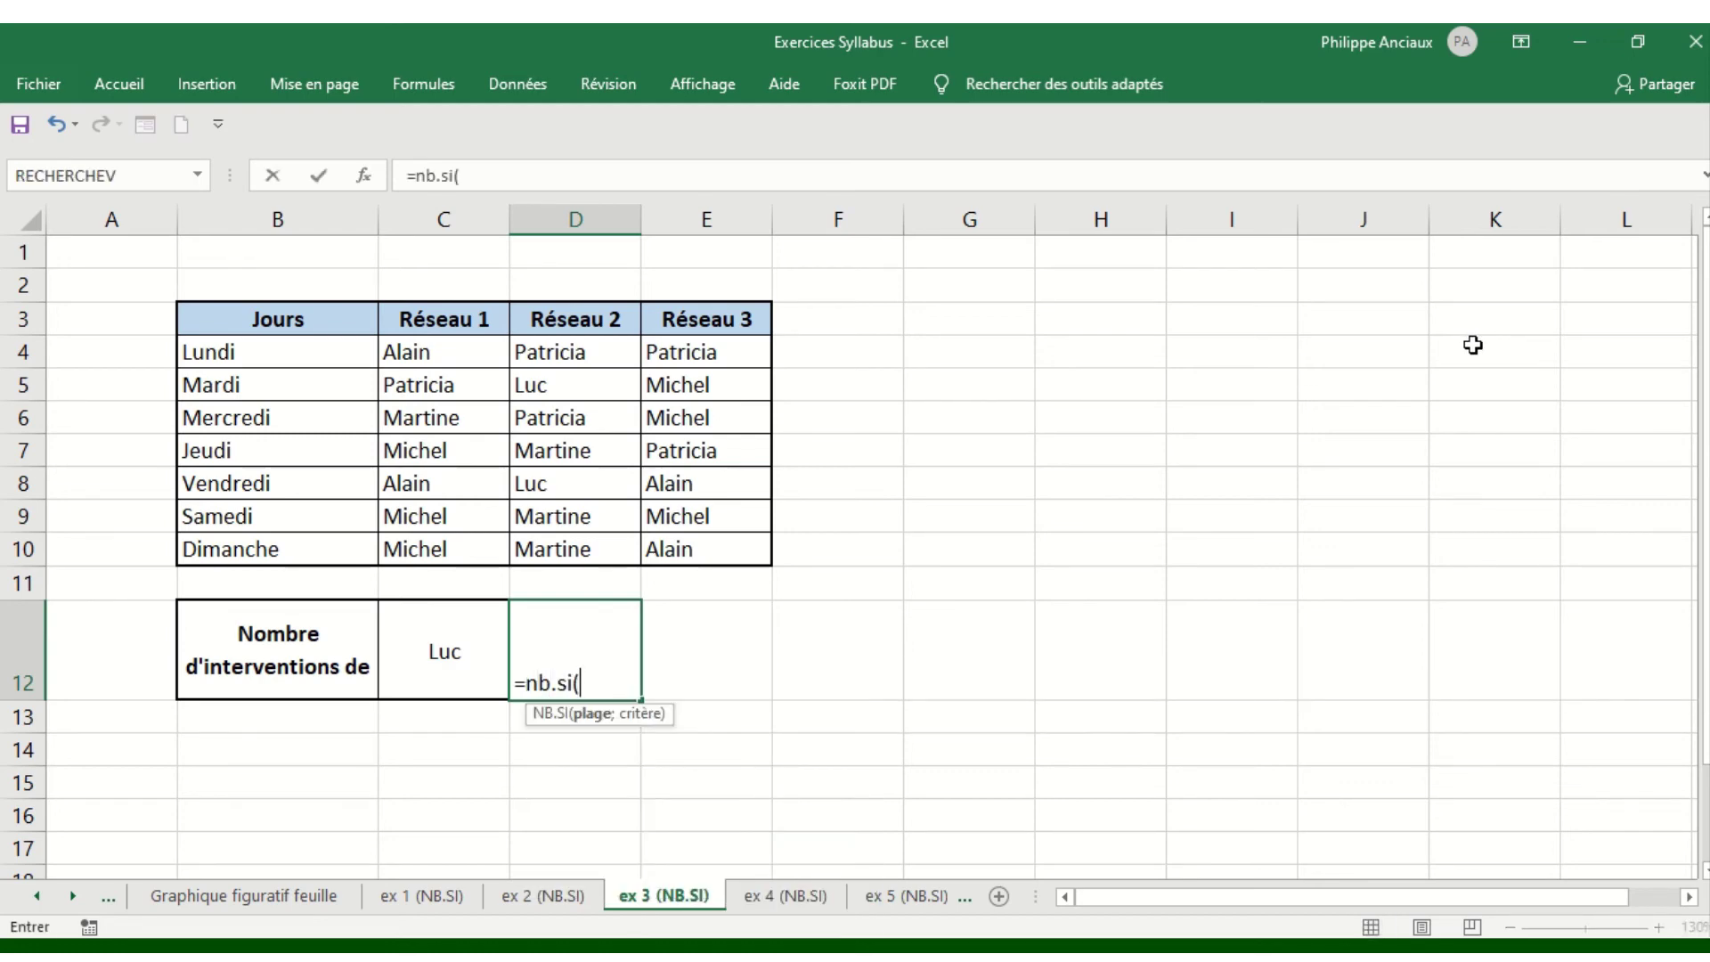
pyautogui.moveTo(435, 351); pyautogui.dragTo(734, 561)
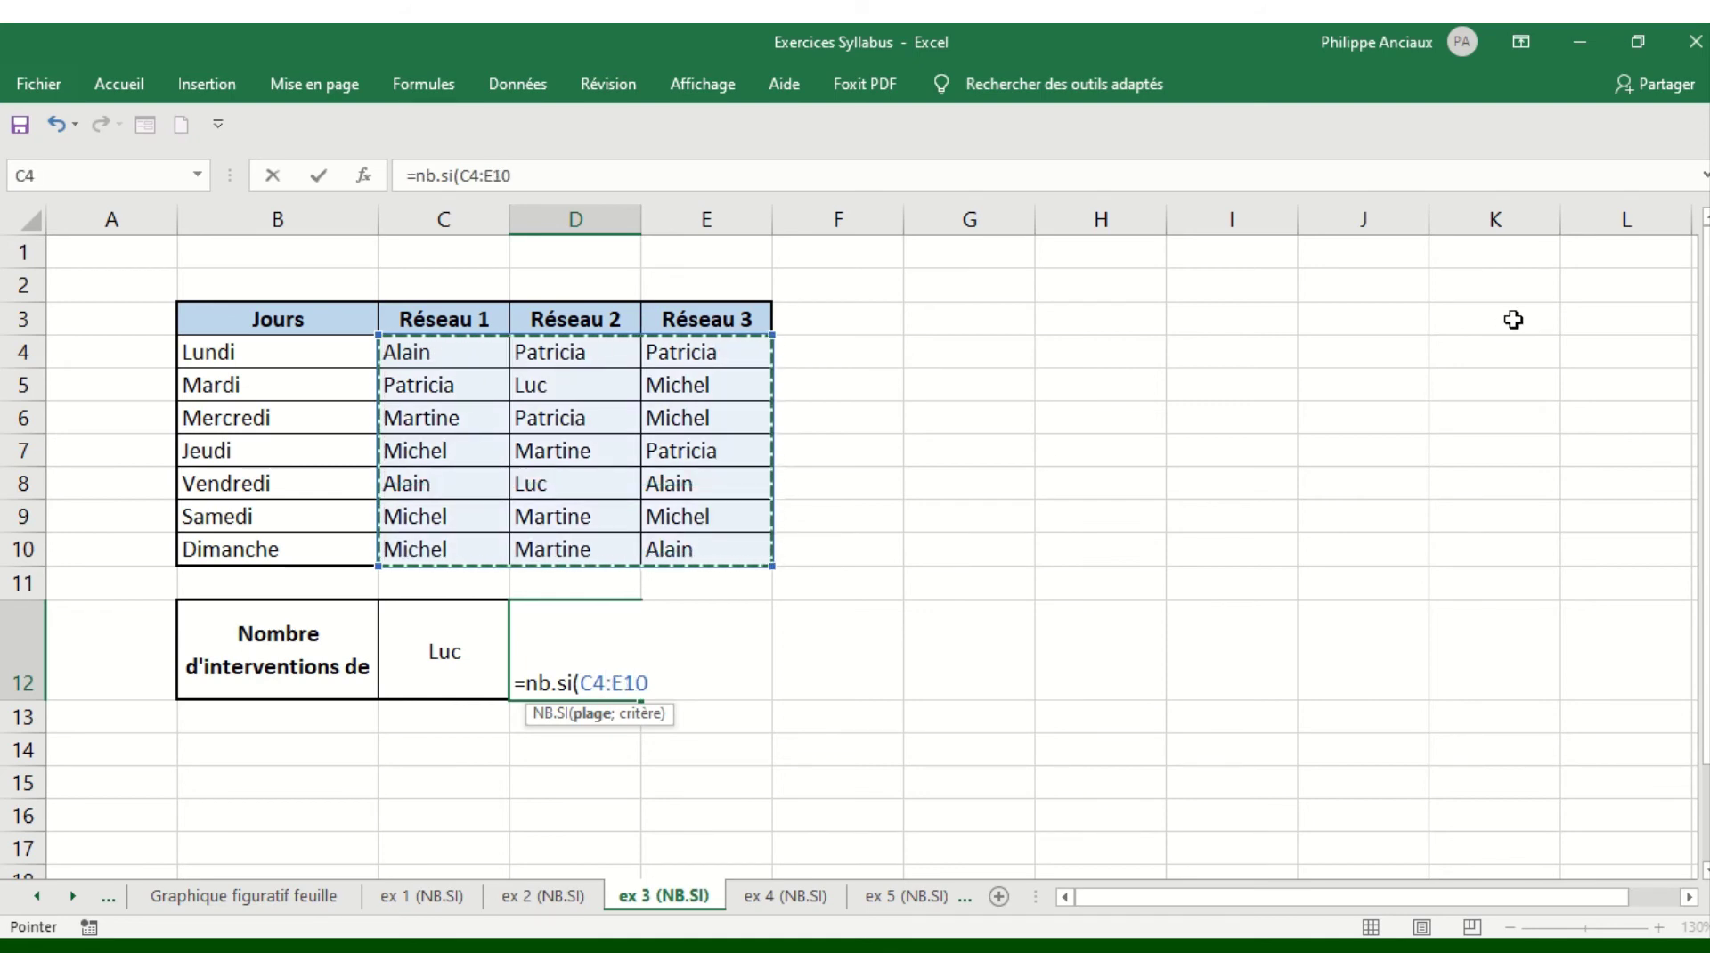
pyautogui.write(';')
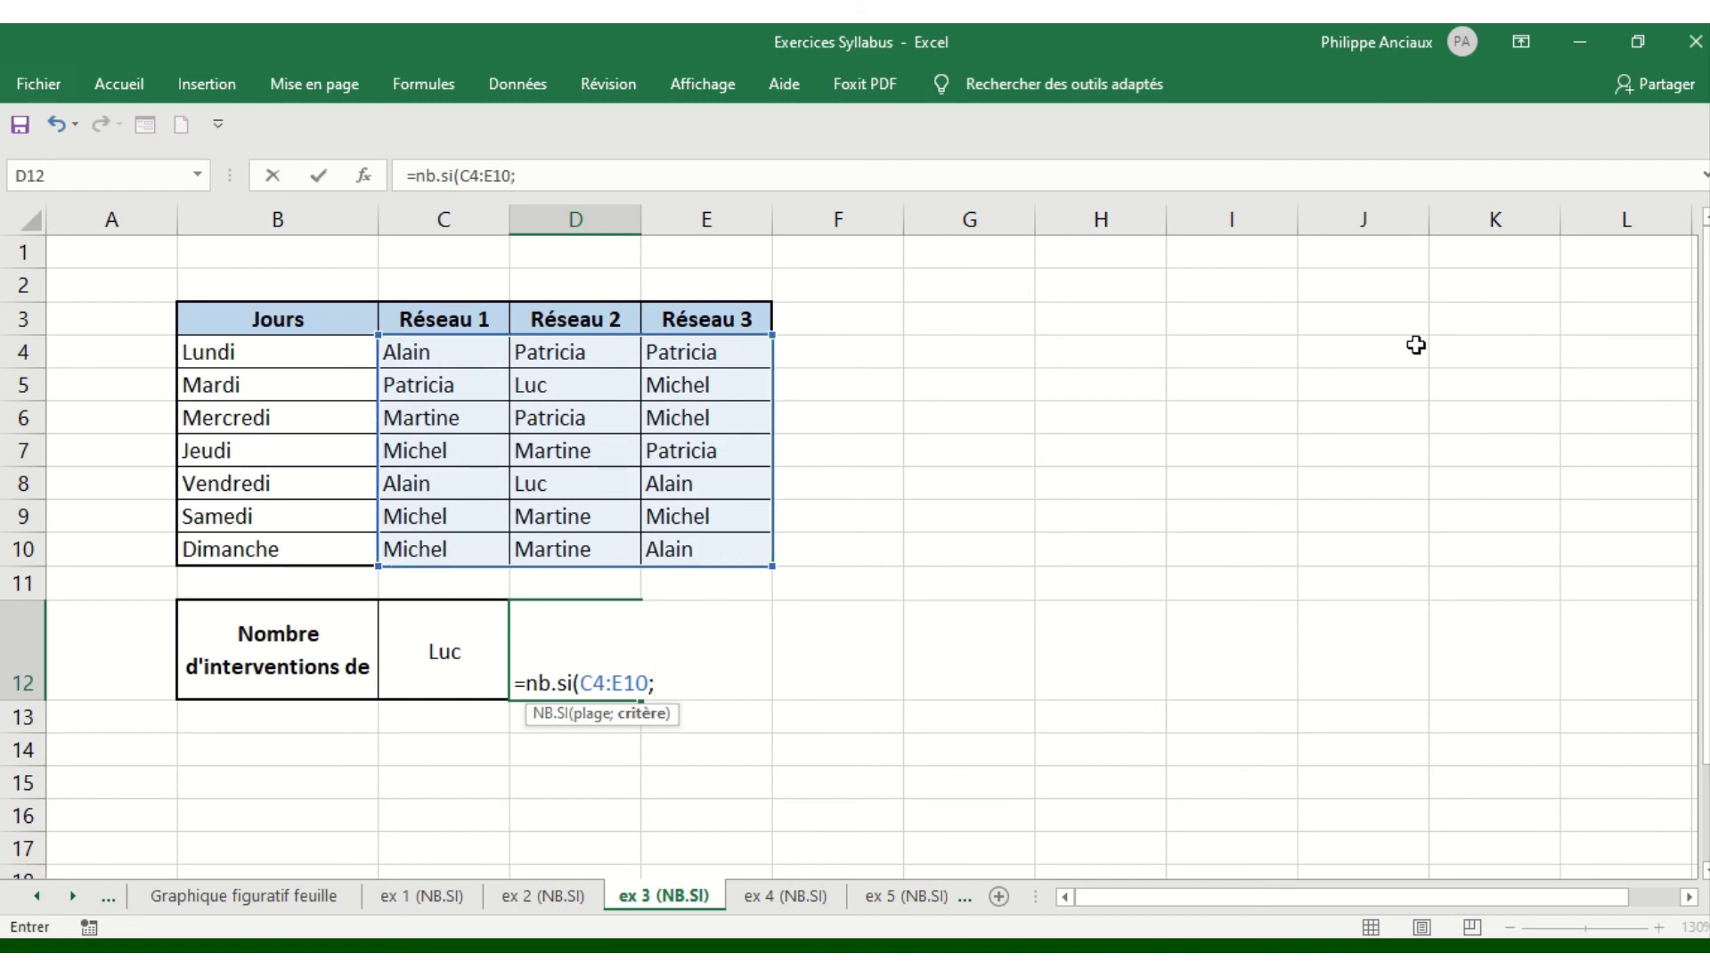
pyautogui.click(434, 651)
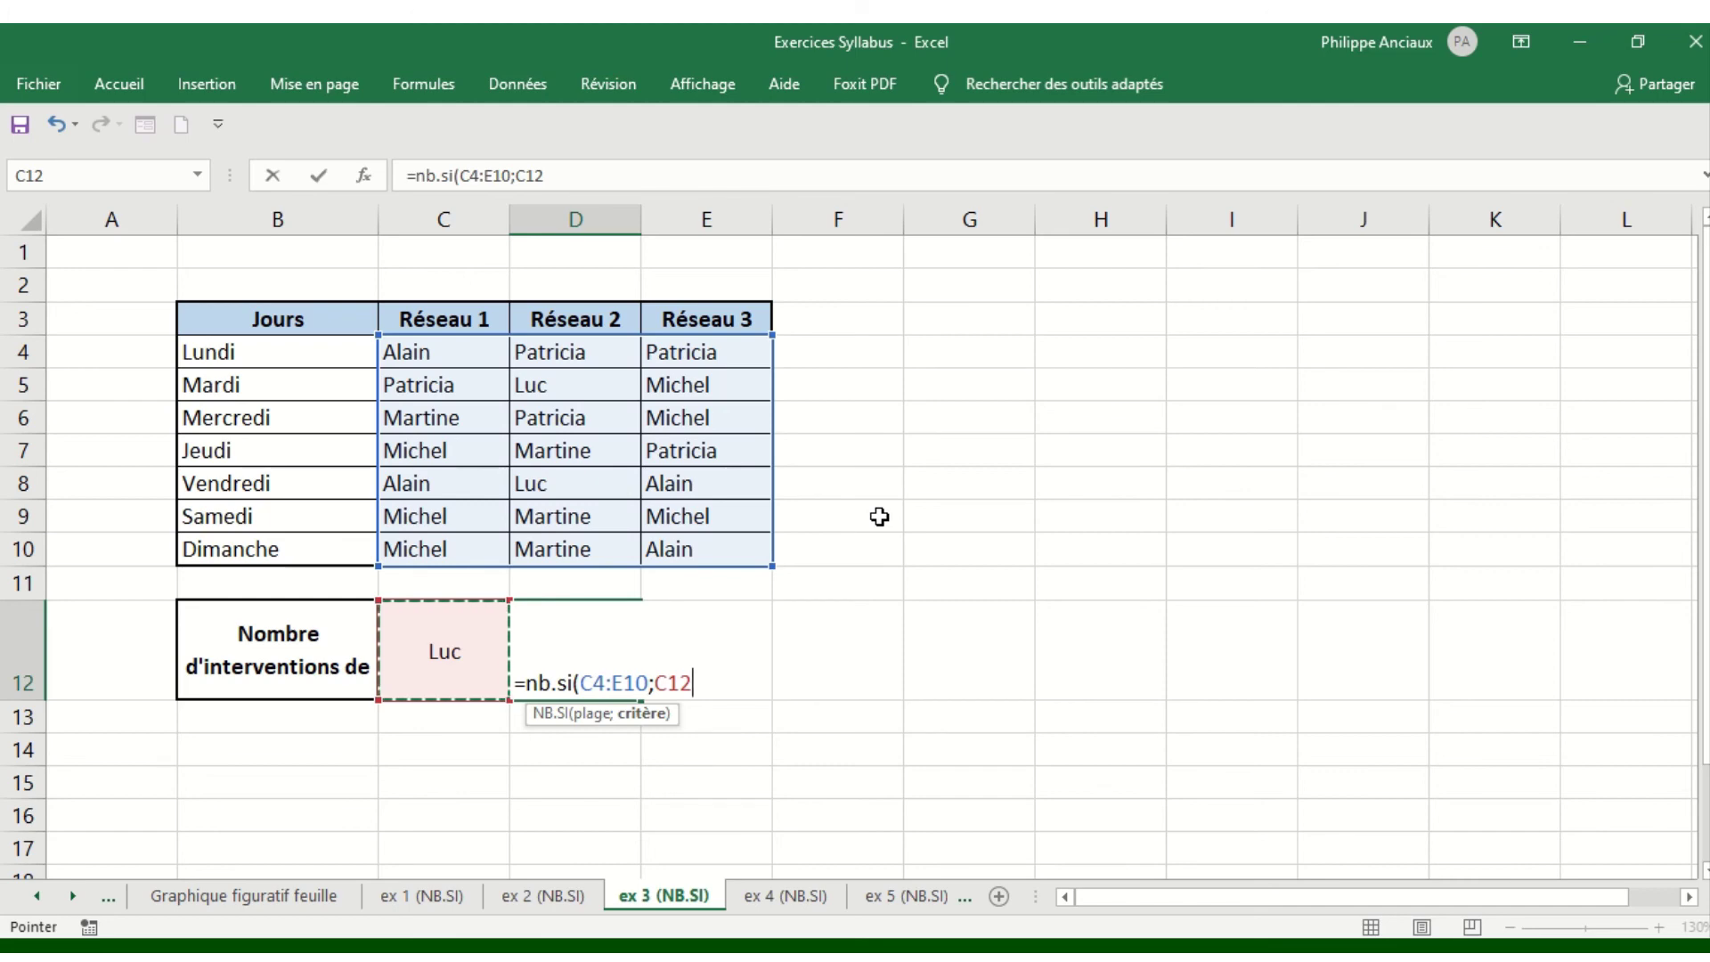
pyautogui.write(')')
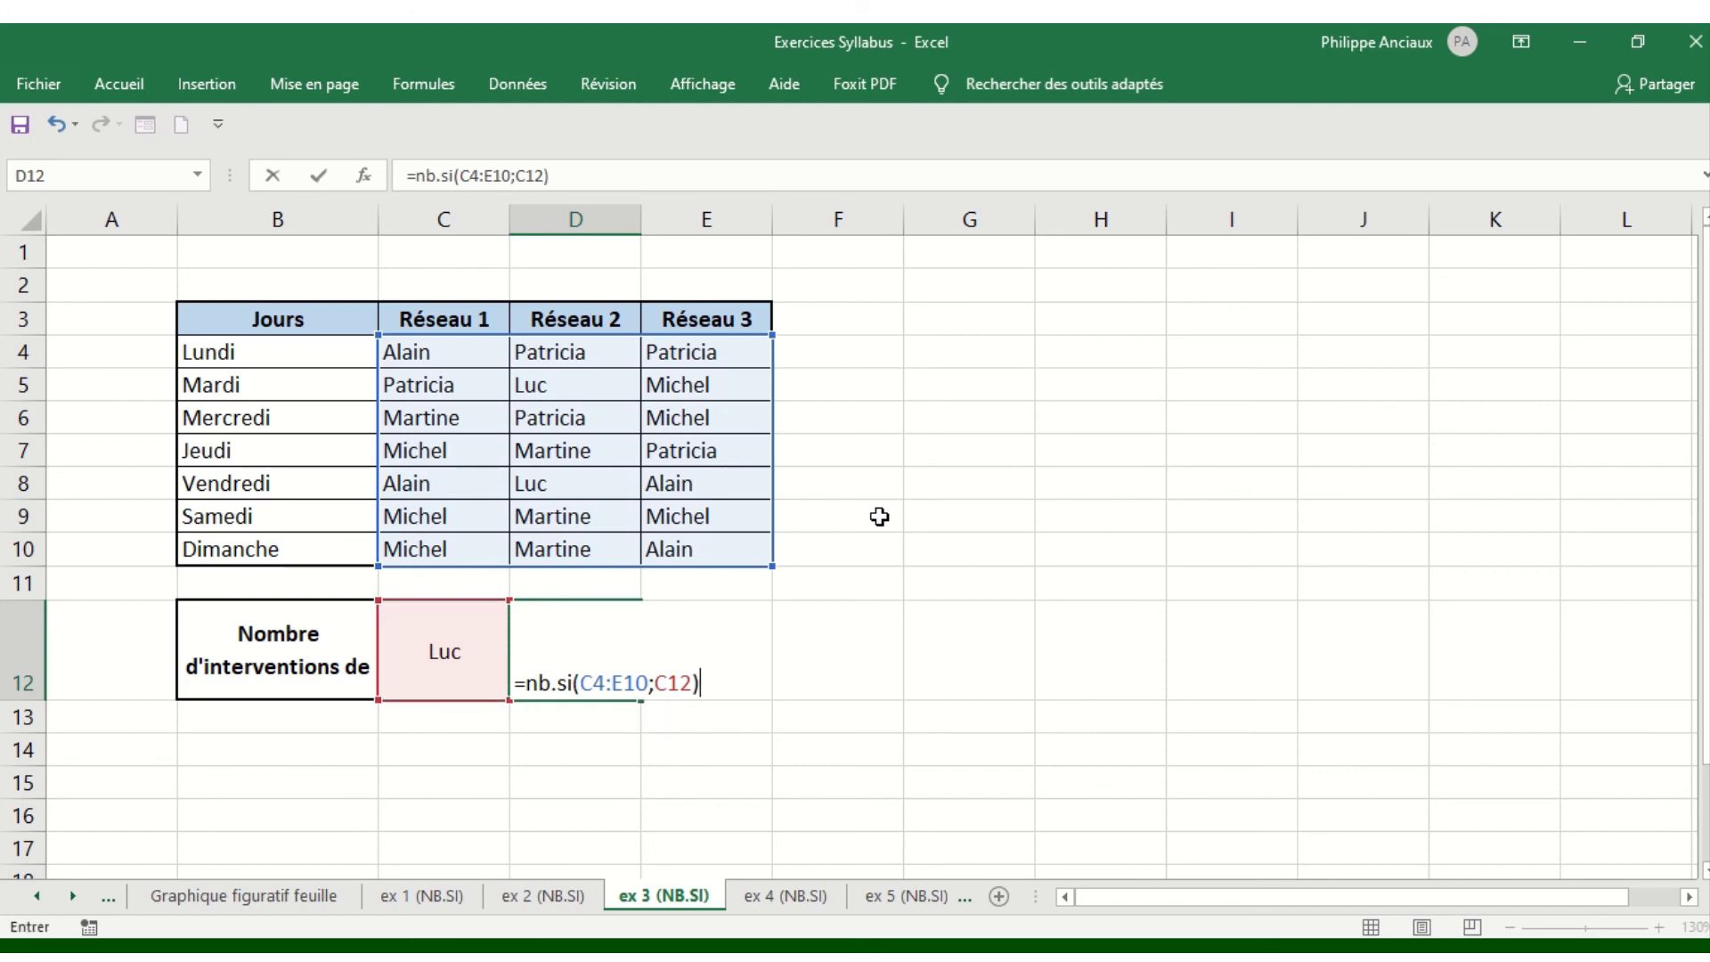
pyautogui.press('Return')
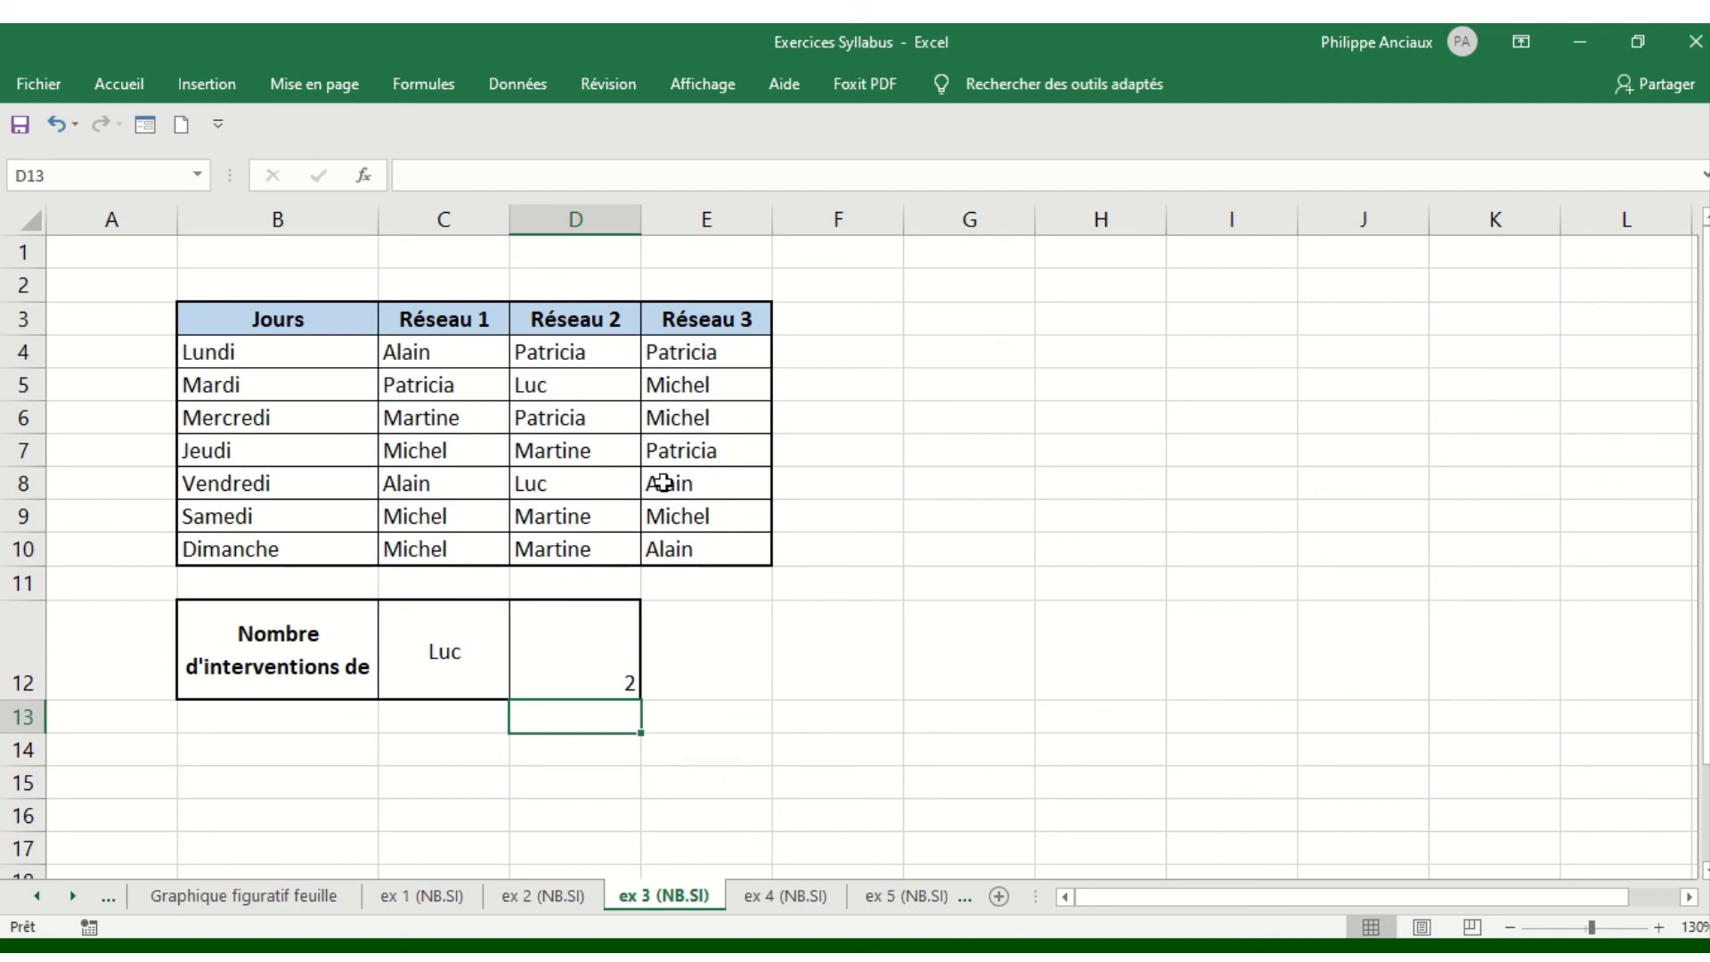
pyautogui.click(468, 657)
pyautogui.click(589, 667)
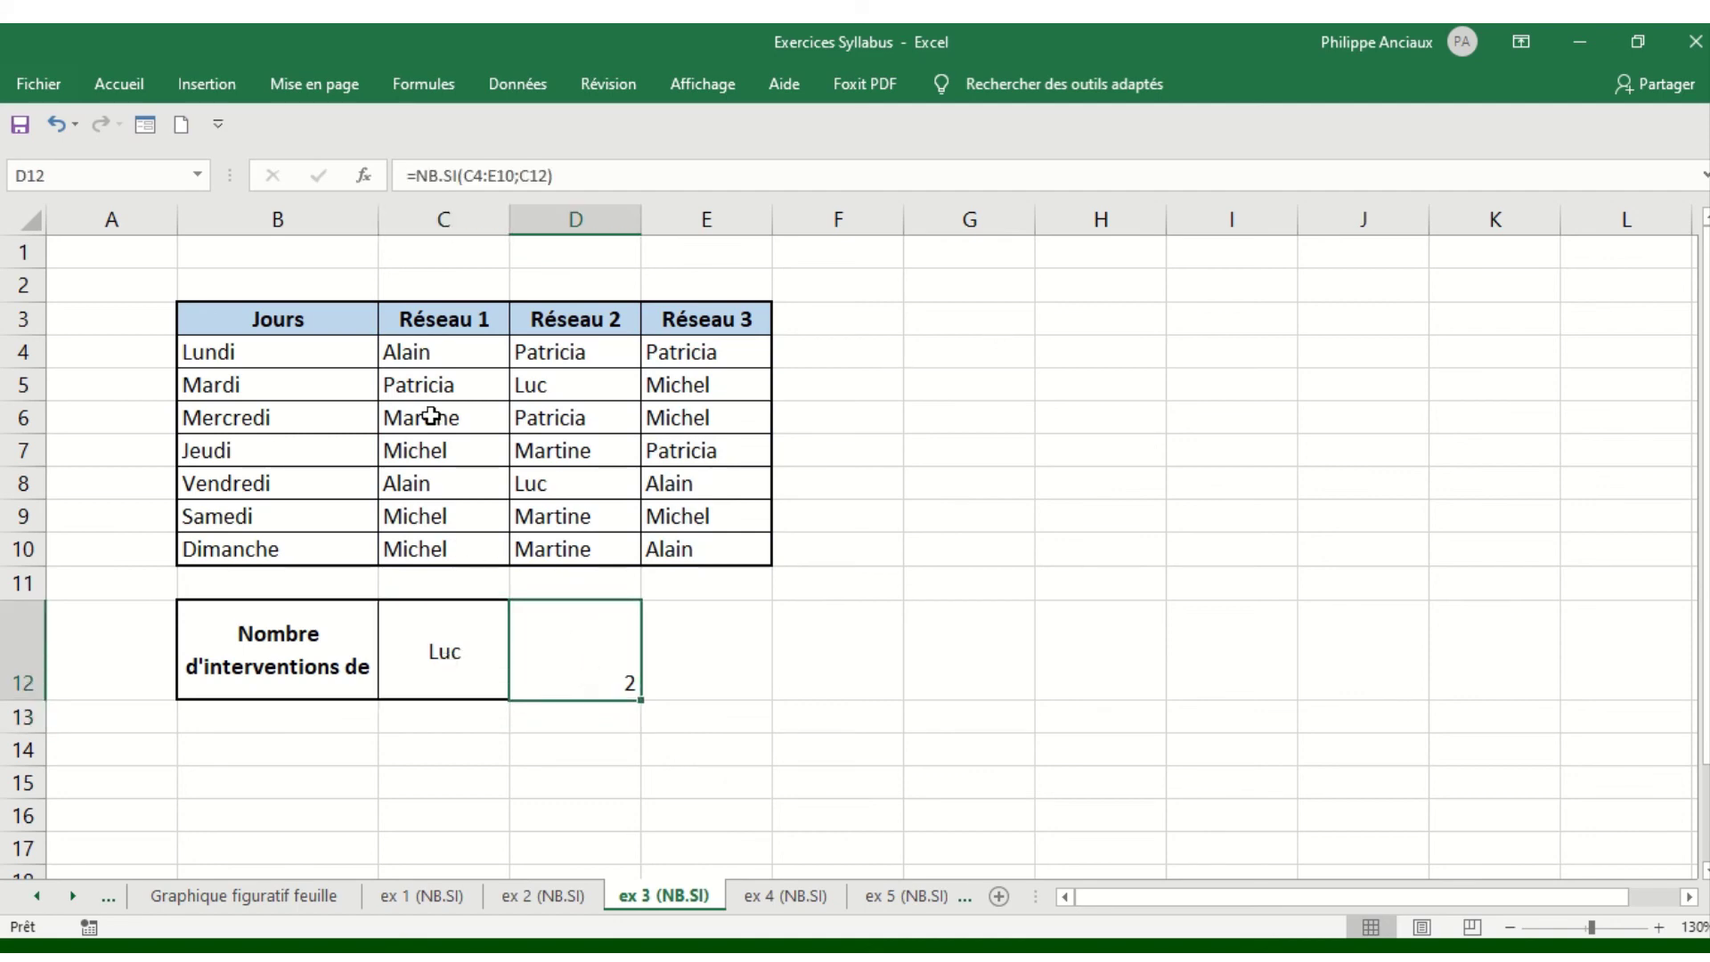
# - Test the count by choosing the third, first, second and fourth names from the list in cell C12, finishing with the fourth
pyautogui.click(481, 643)
pyautogui.click(520, 687)
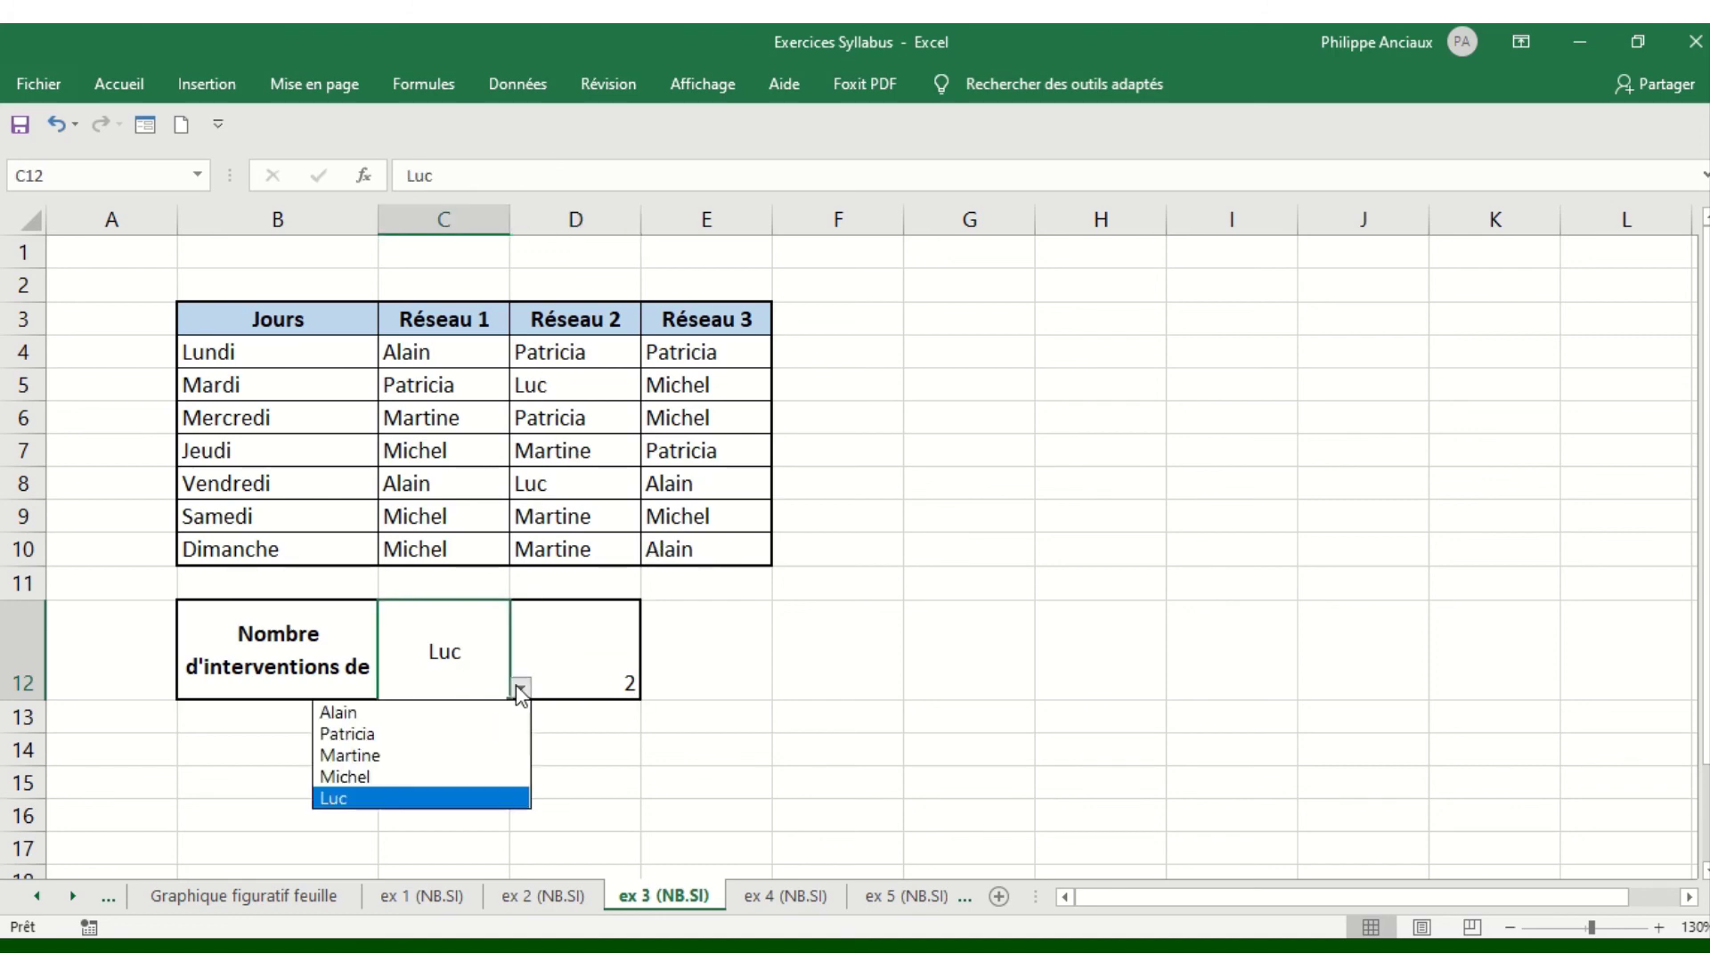
pyautogui.click(443, 757)
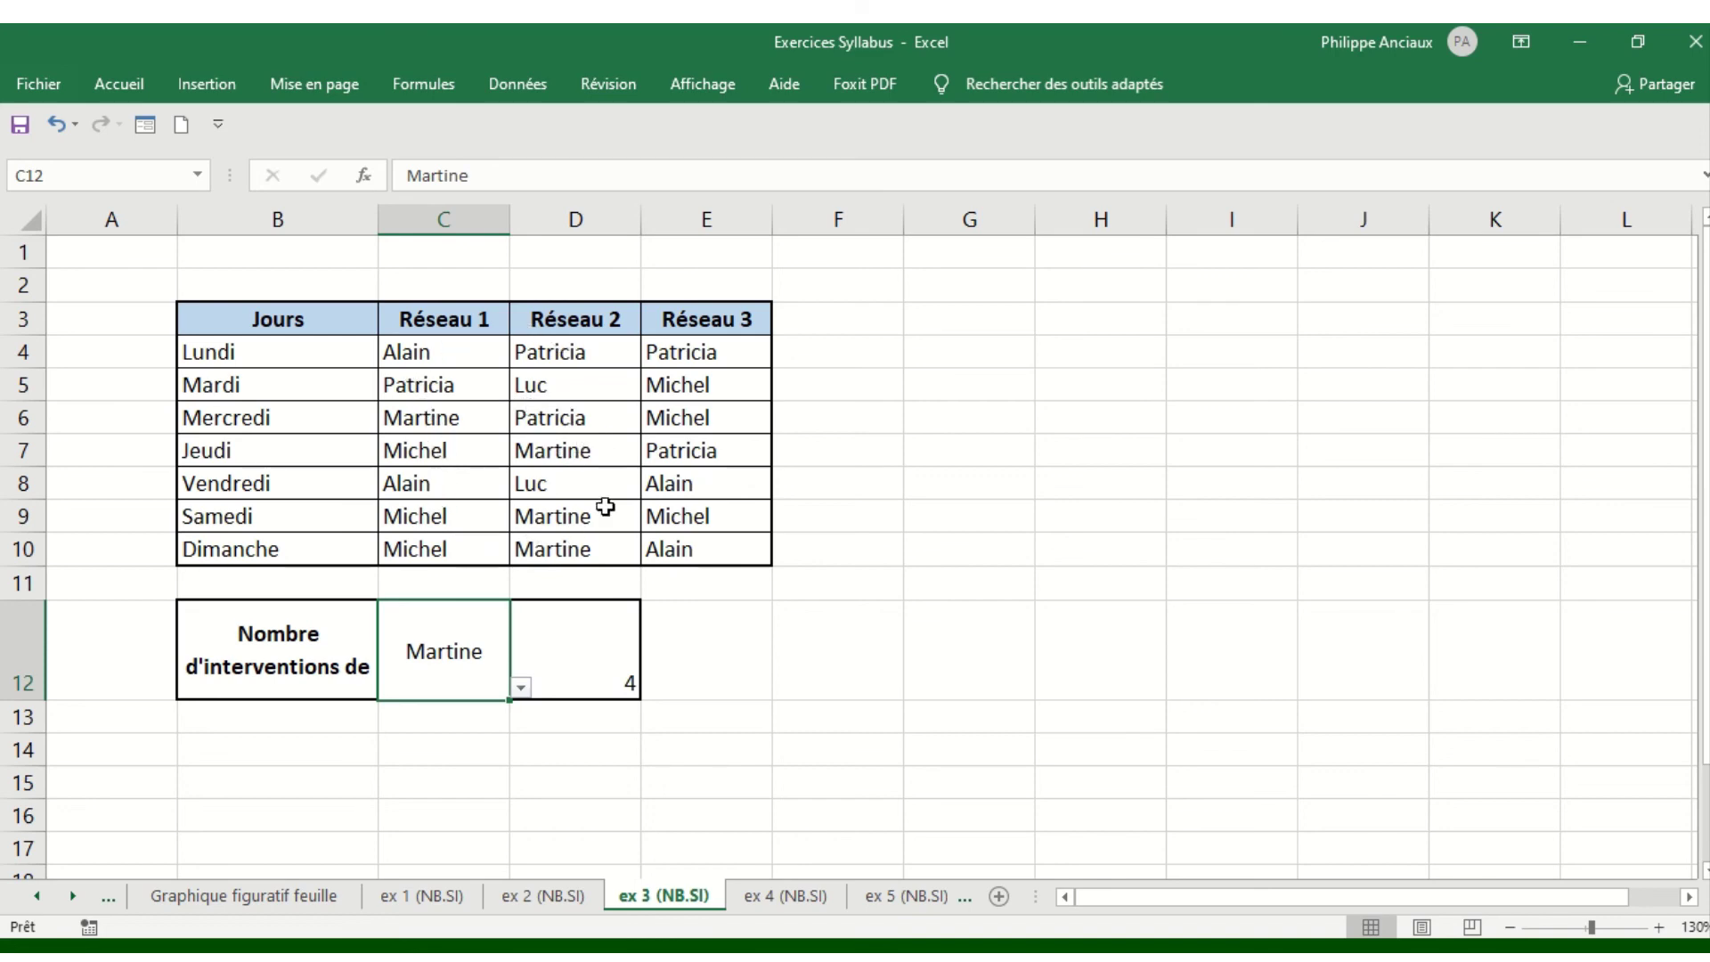
pyautogui.click(520, 687)
pyautogui.click(458, 719)
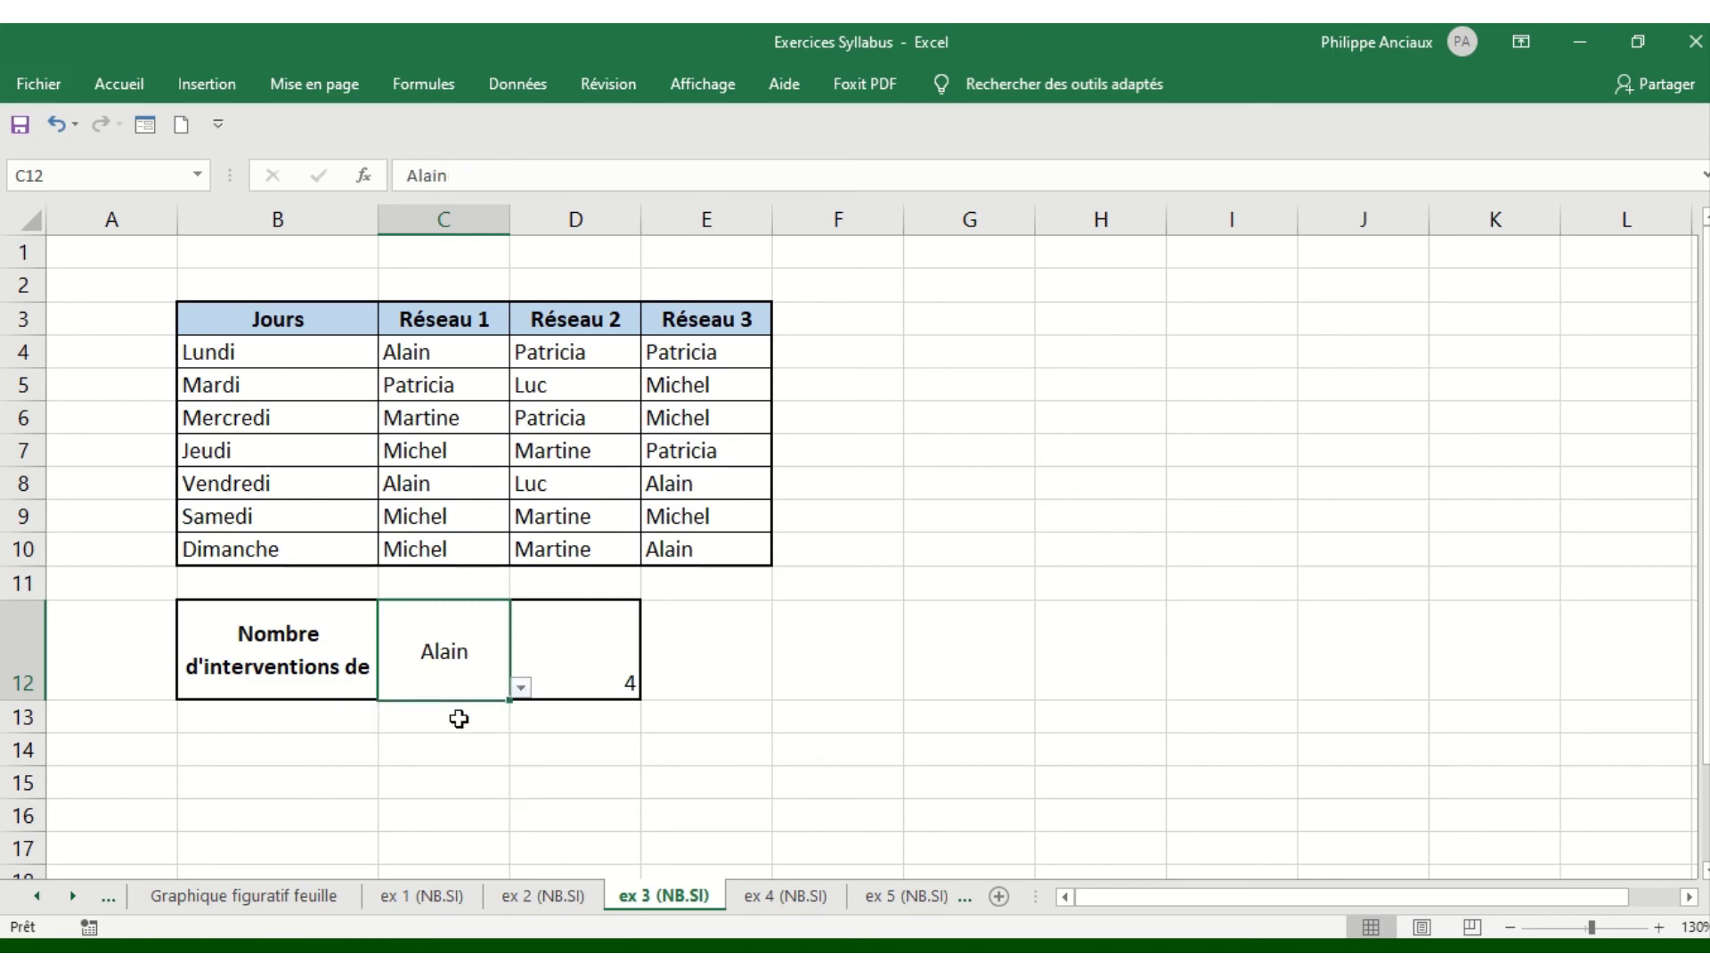
pyautogui.click(520, 687)
pyautogui.click(471, 729)
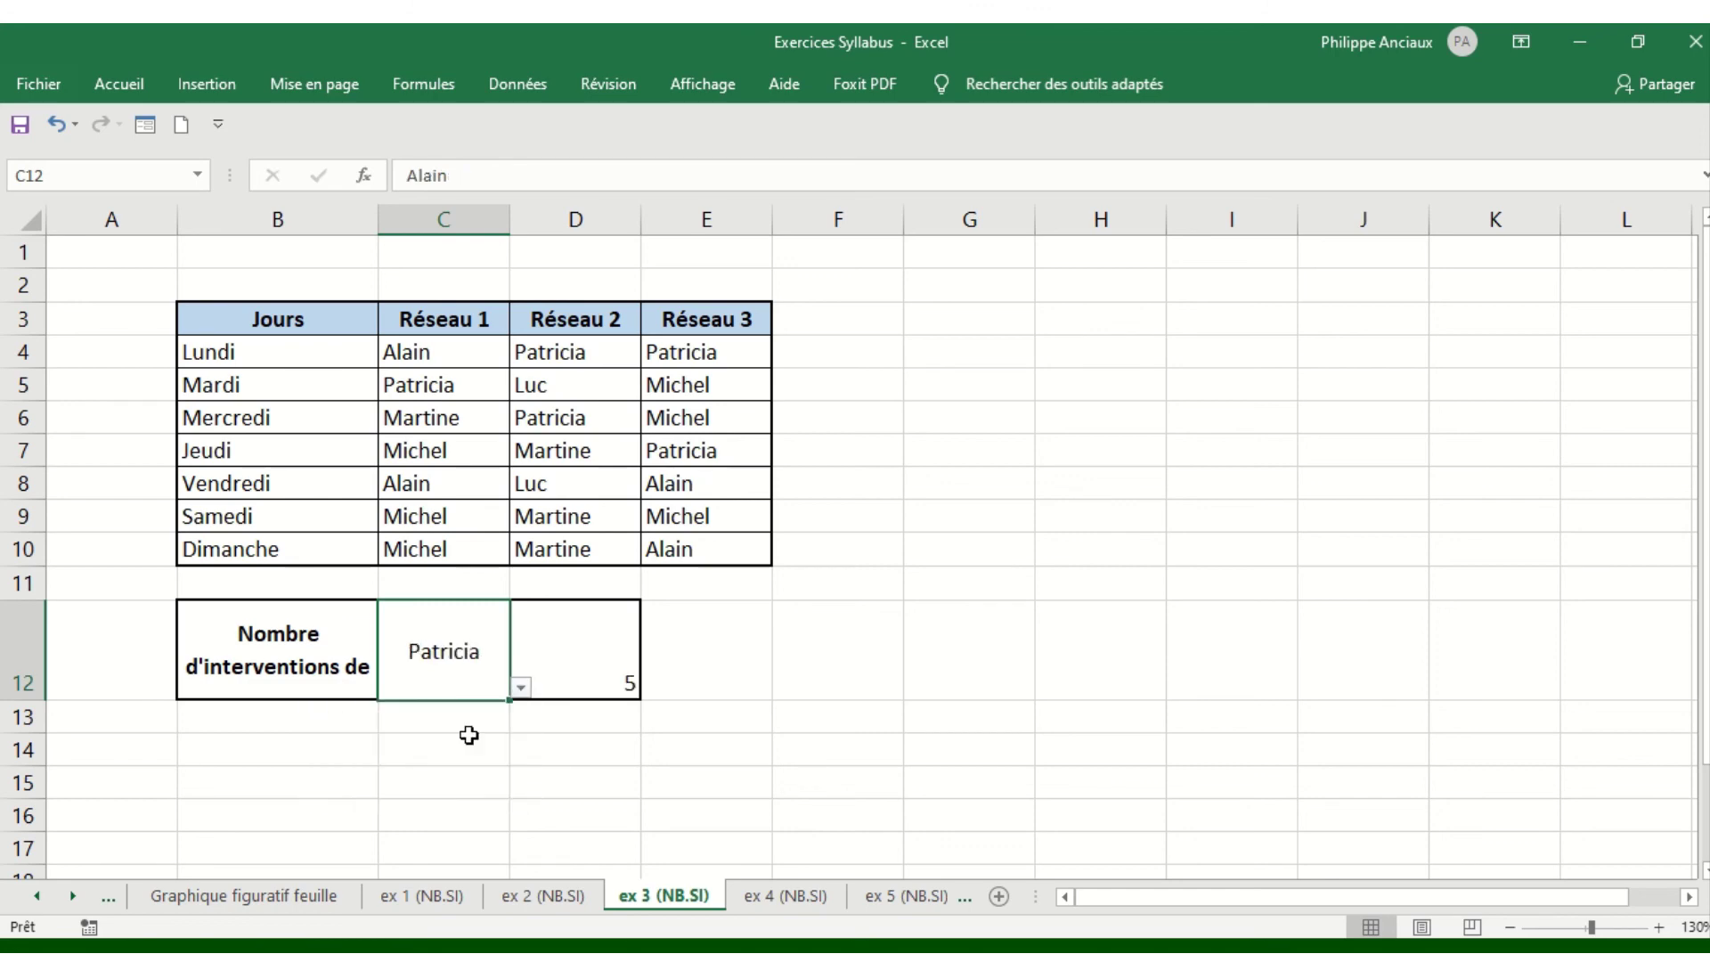
pyautogui.click(522, 687)
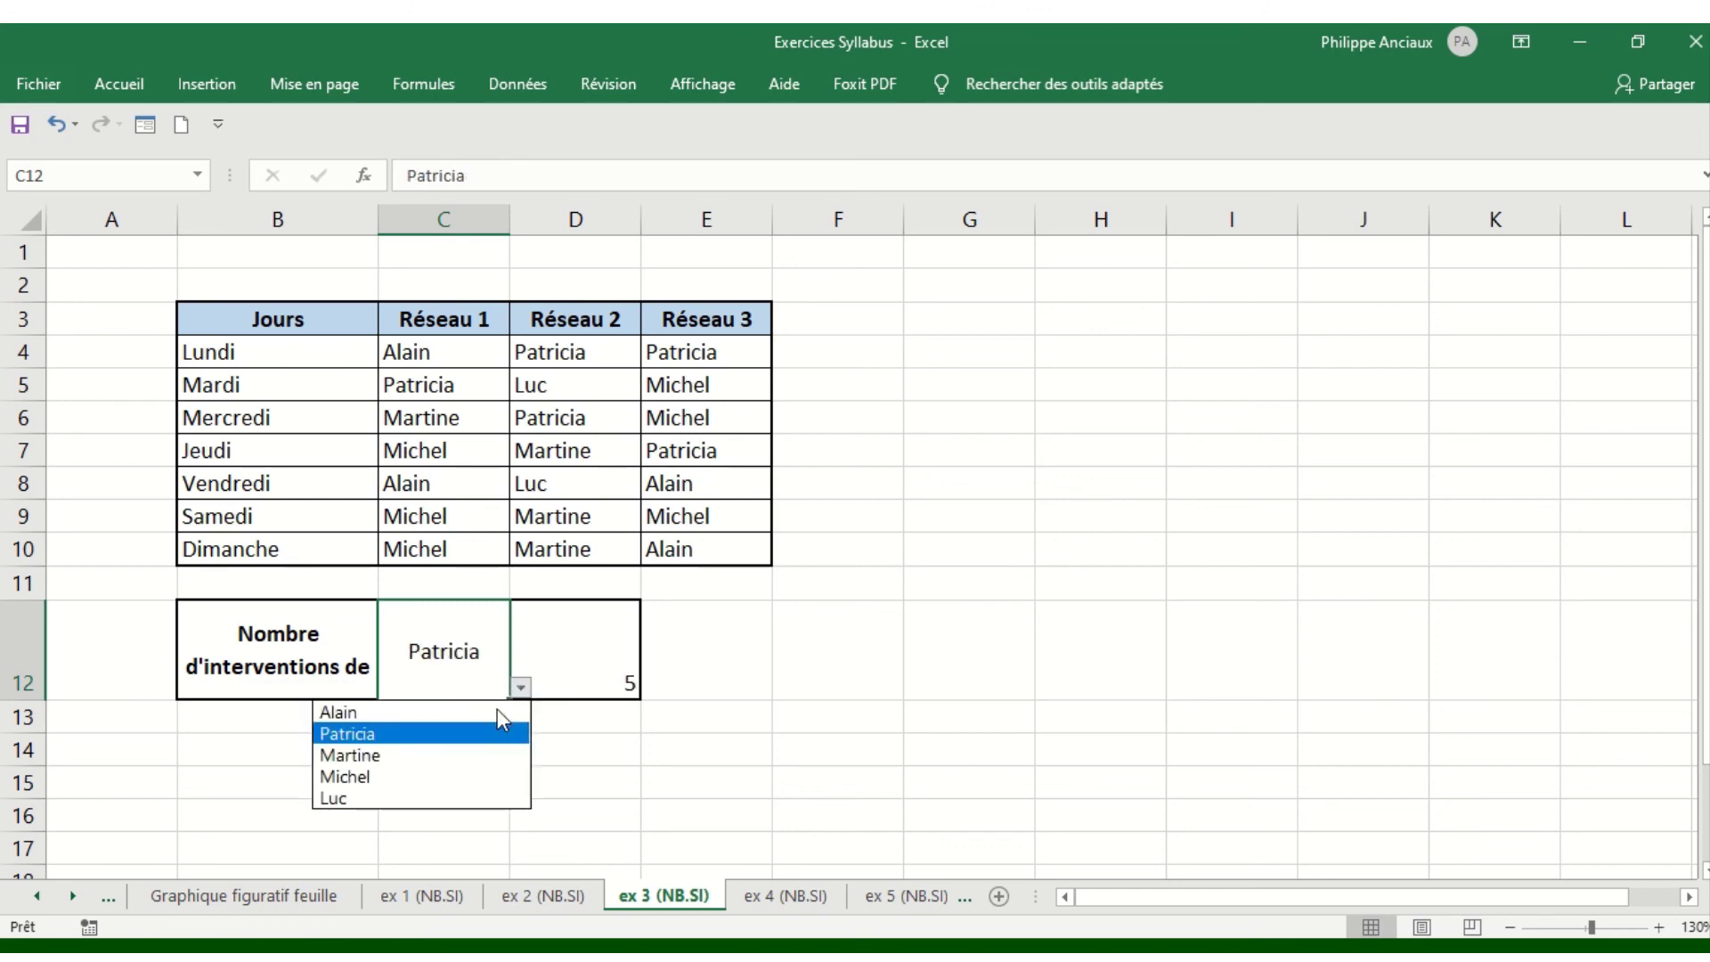
pyautogui.click(446, 777)
pyautogui.moveTo(752, 20)
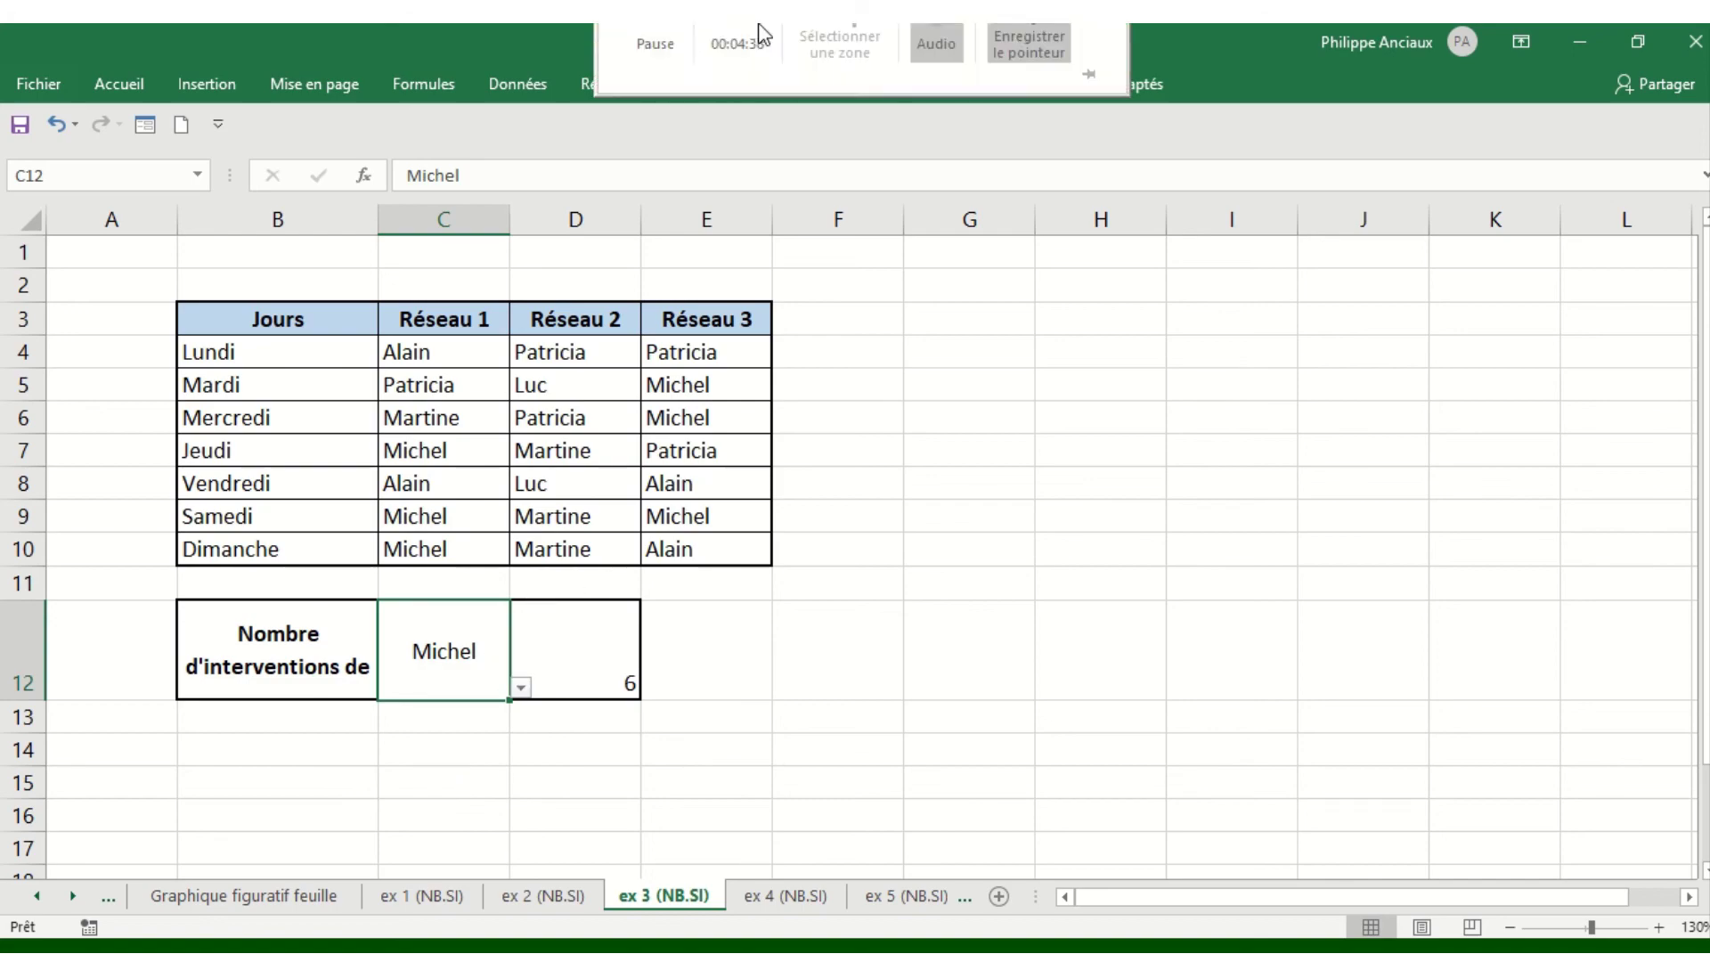